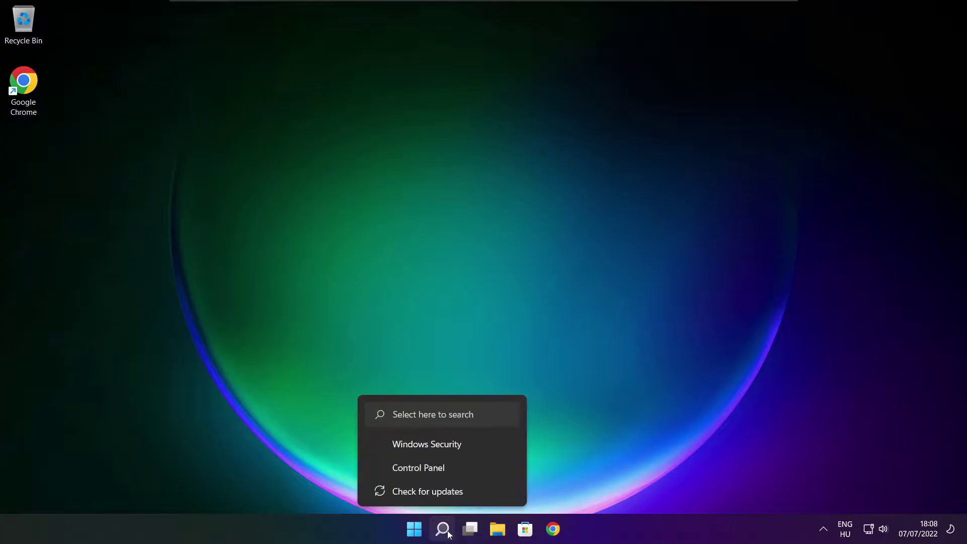
Search Windows for Device Manager, open it and maximize its window
click(443, 533)
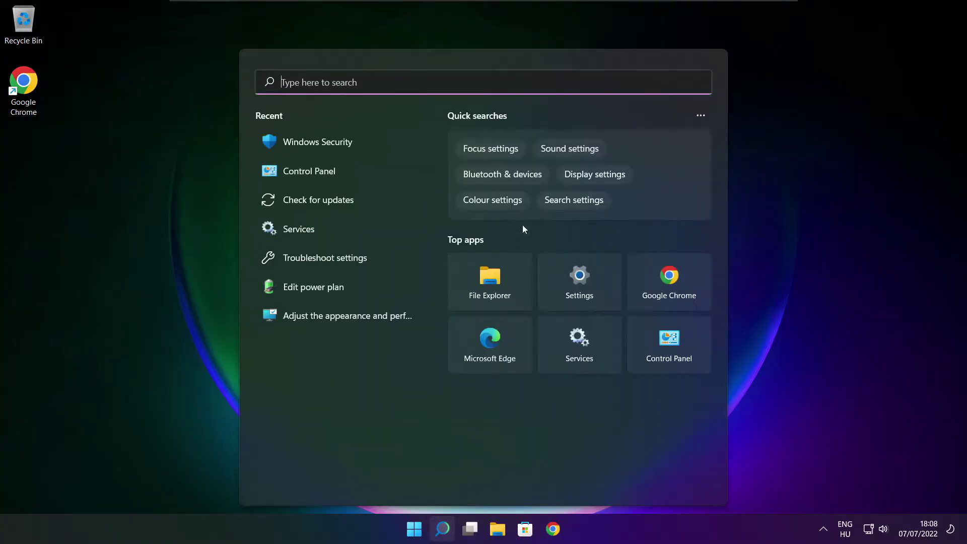
text(device m)
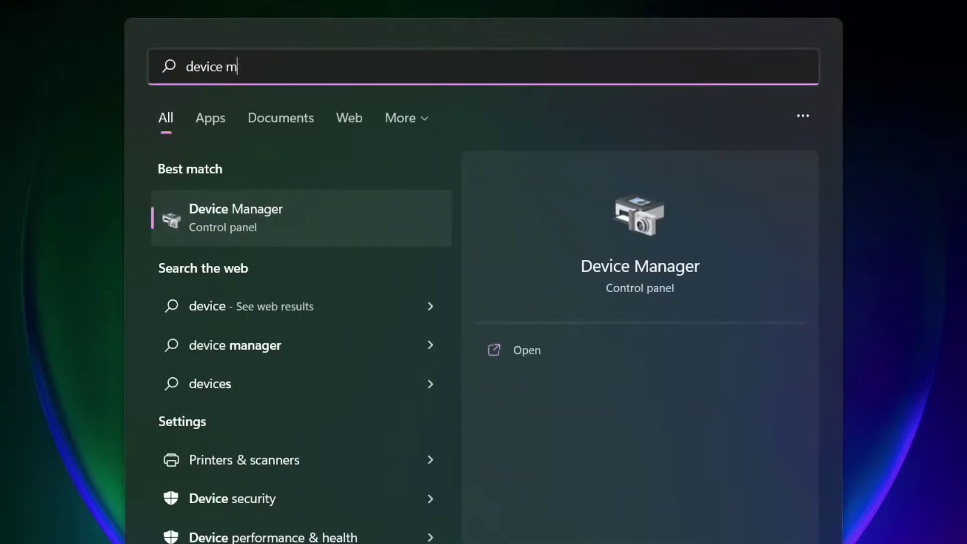
text(anag)
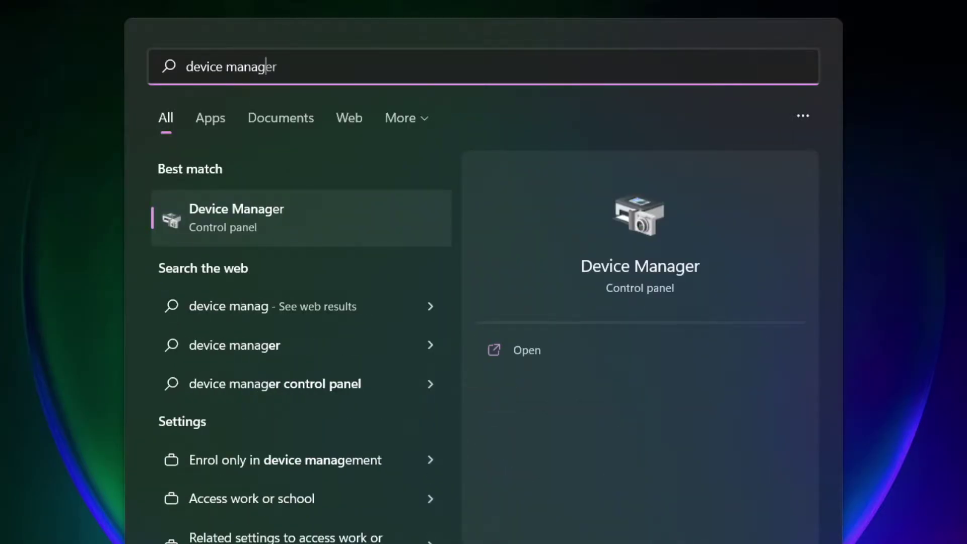
text(er)
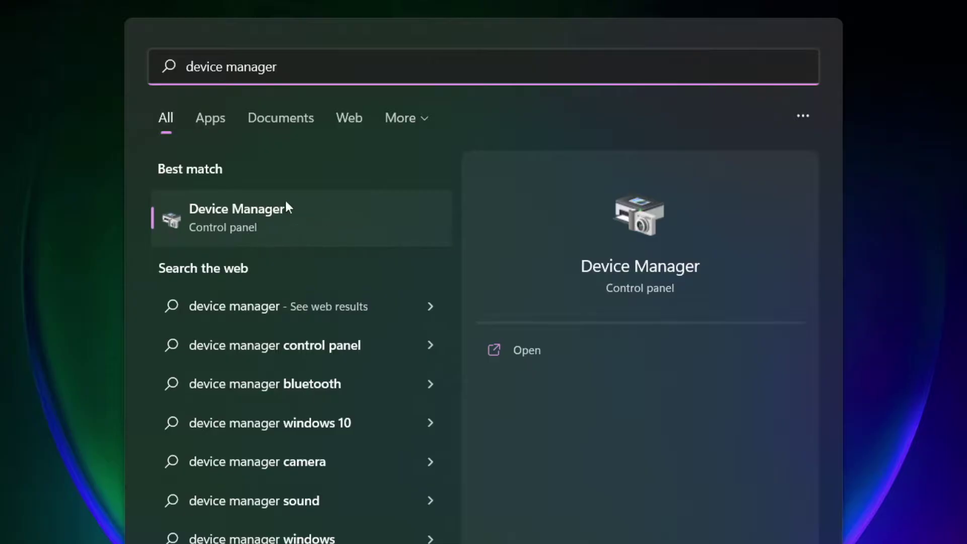
click(355, 224)
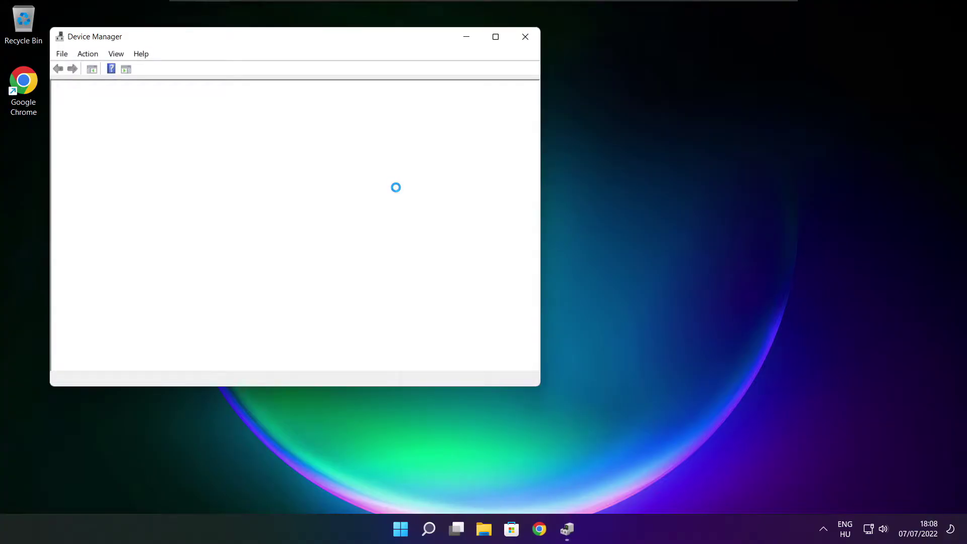
click(496, 37)
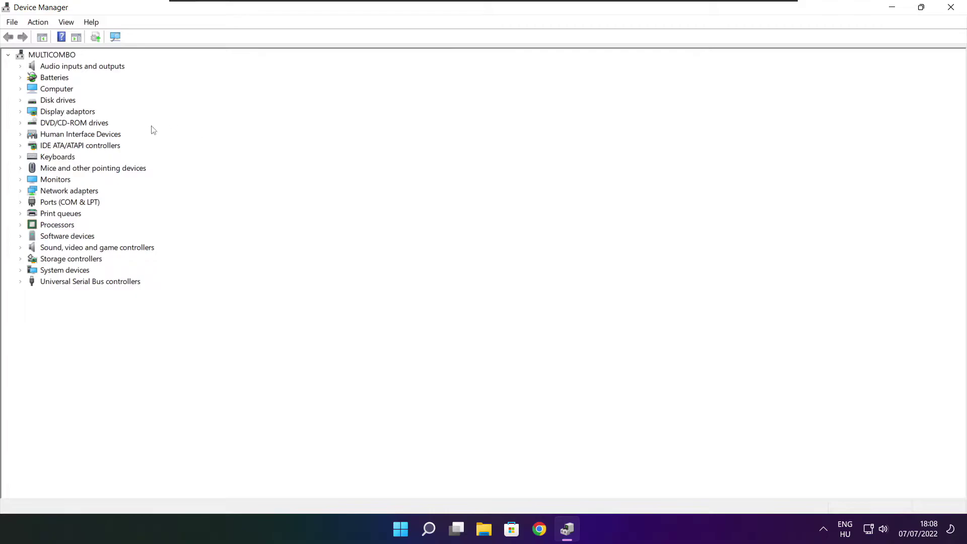
Run an automatic driver update for the VMware SVGA 3D display adaptor and close the update wizard
click(28, 114)
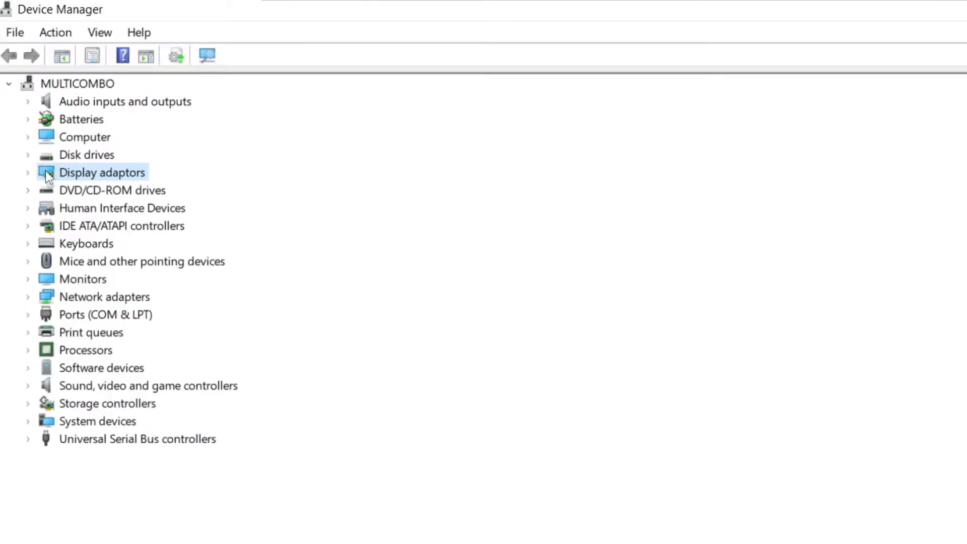
click(28, 173)
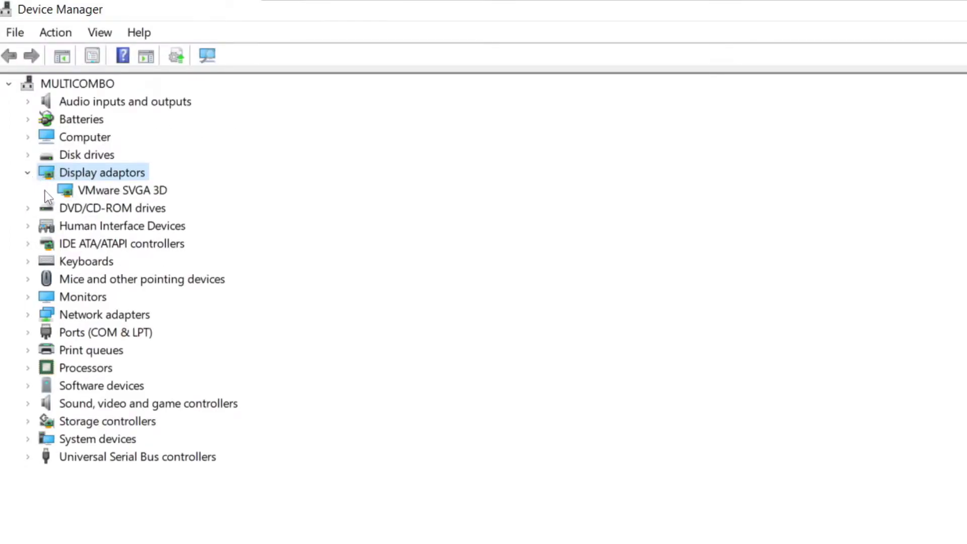
click(142, 194)
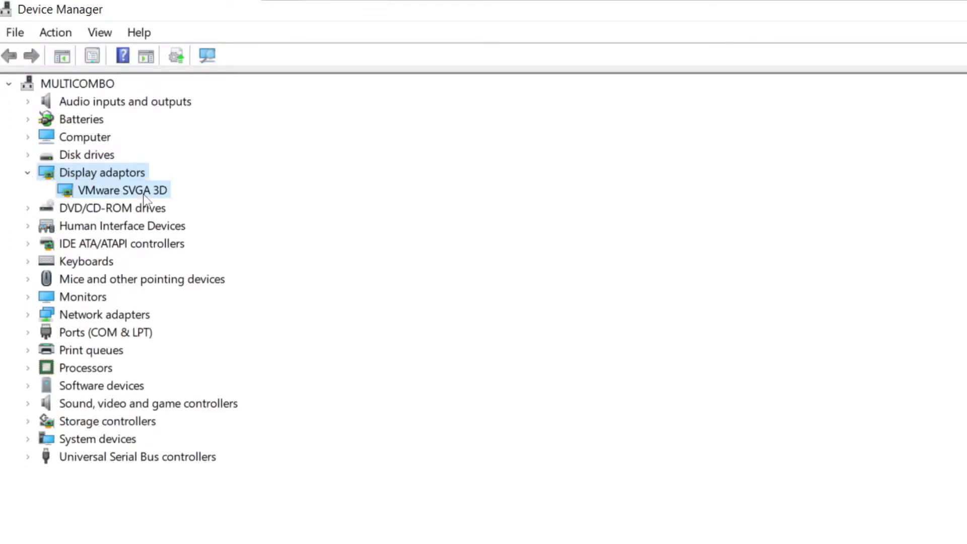
right_click(105, 194)
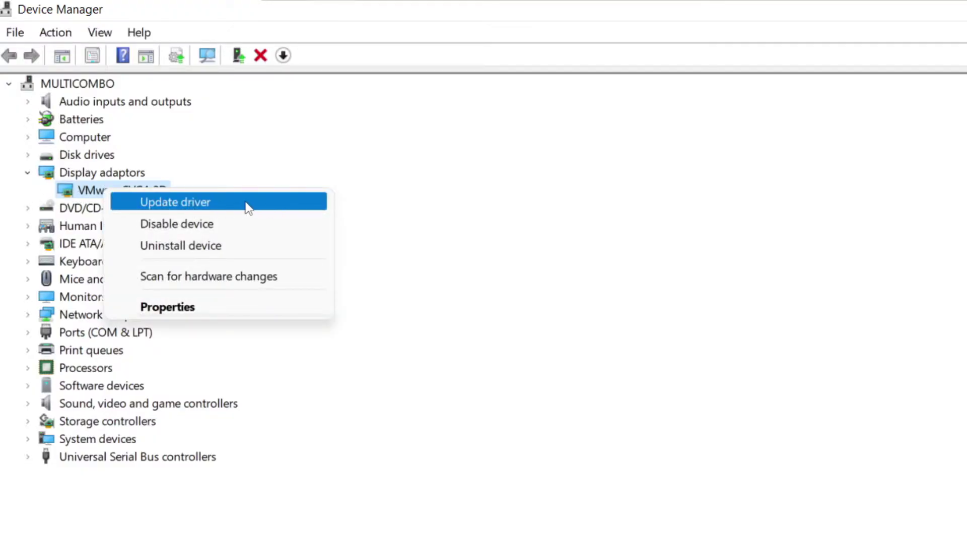
click(215, 204)
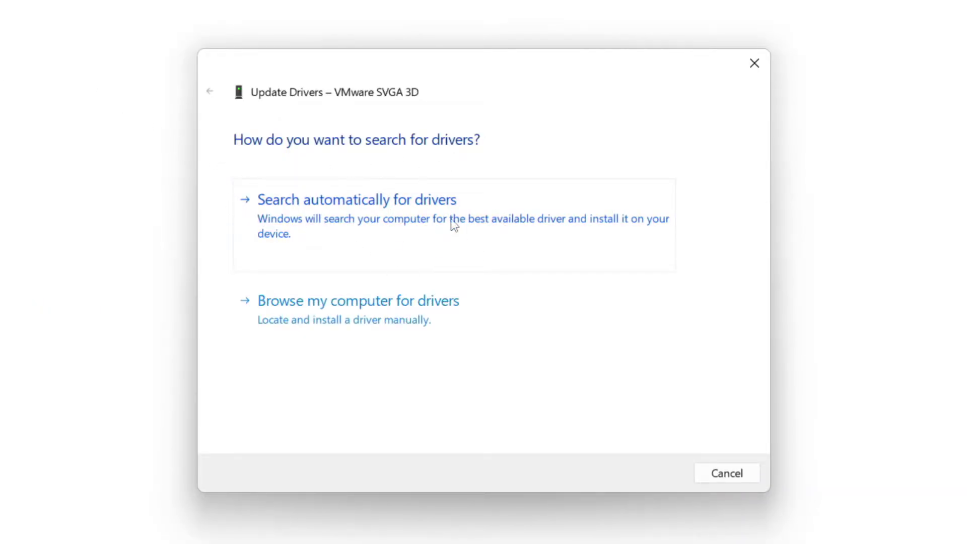
click(426, 228)
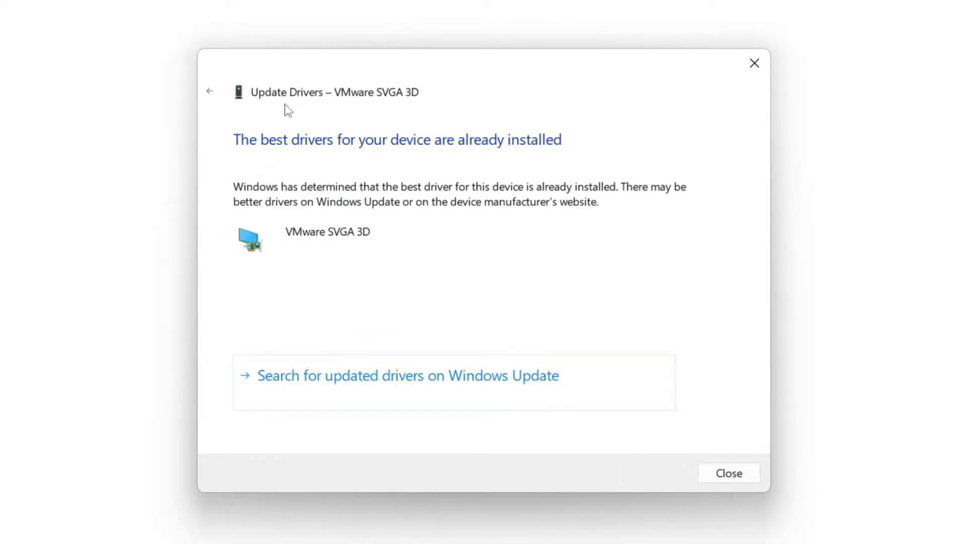
click(728, 474)
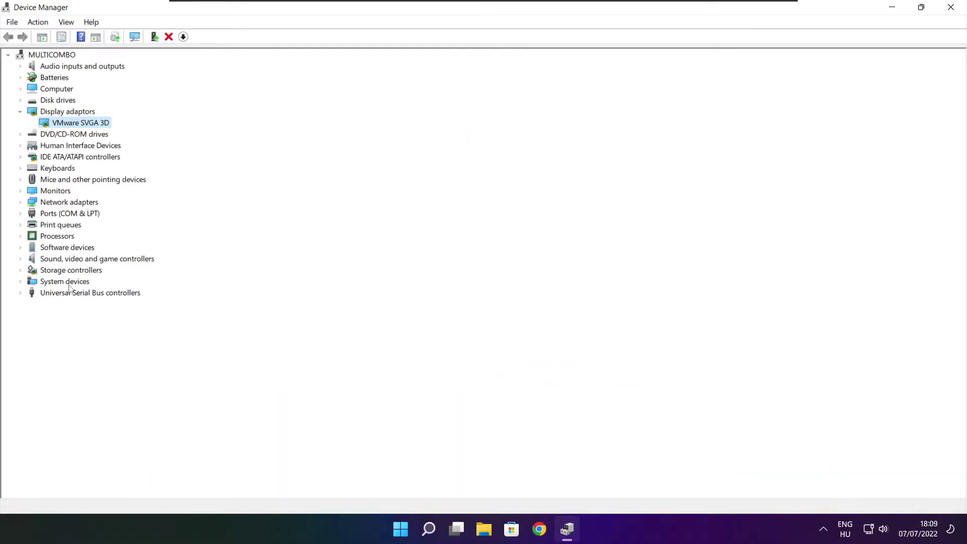
Run an automatic driver update for the High Definition Audio Device under sound controllers, then close the wizard and Device Manager
click(43, 259)
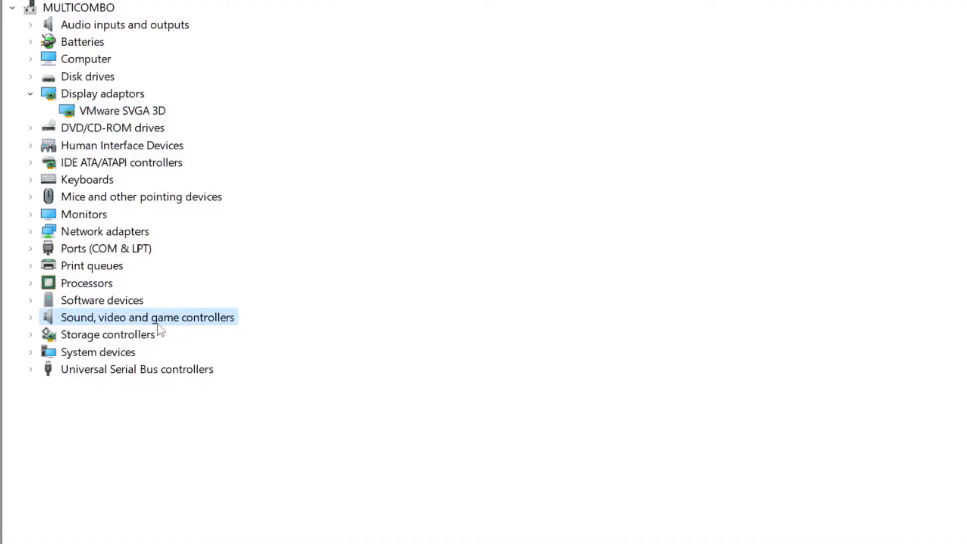
click(31, 319)
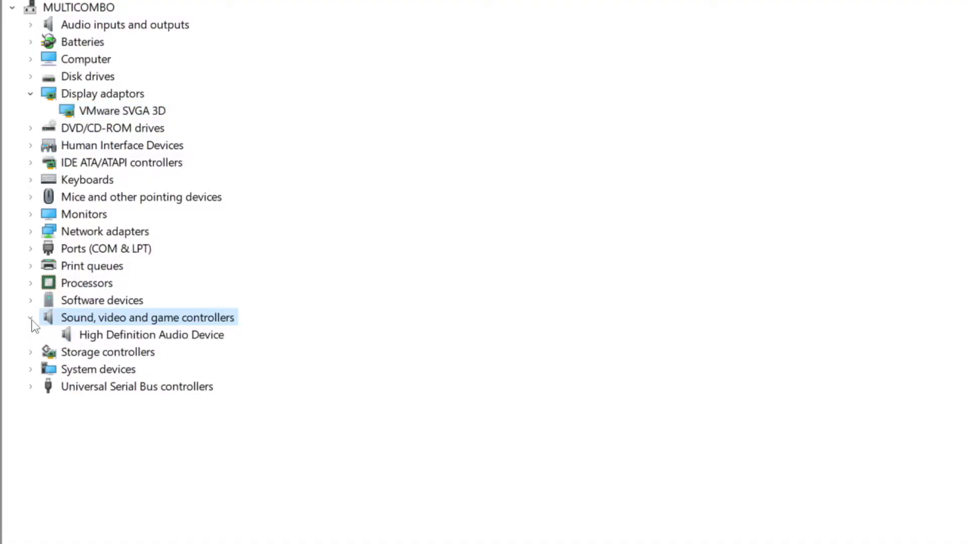
click(151, 335)
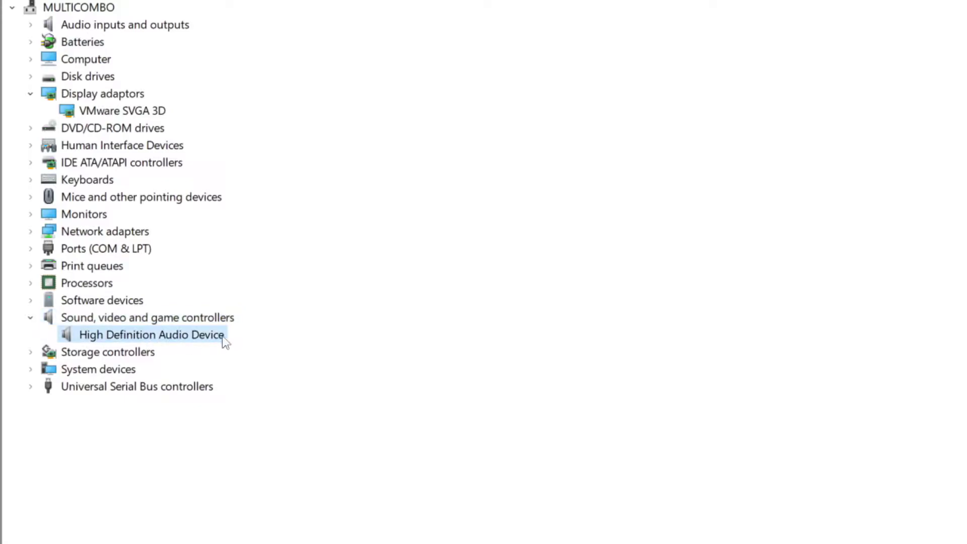
right_click(143, 340)
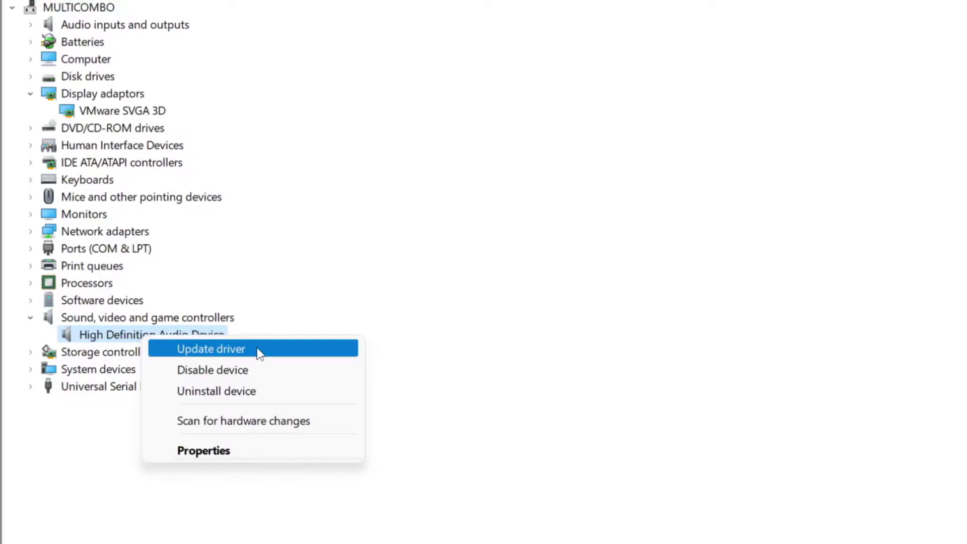
click(287, 355)
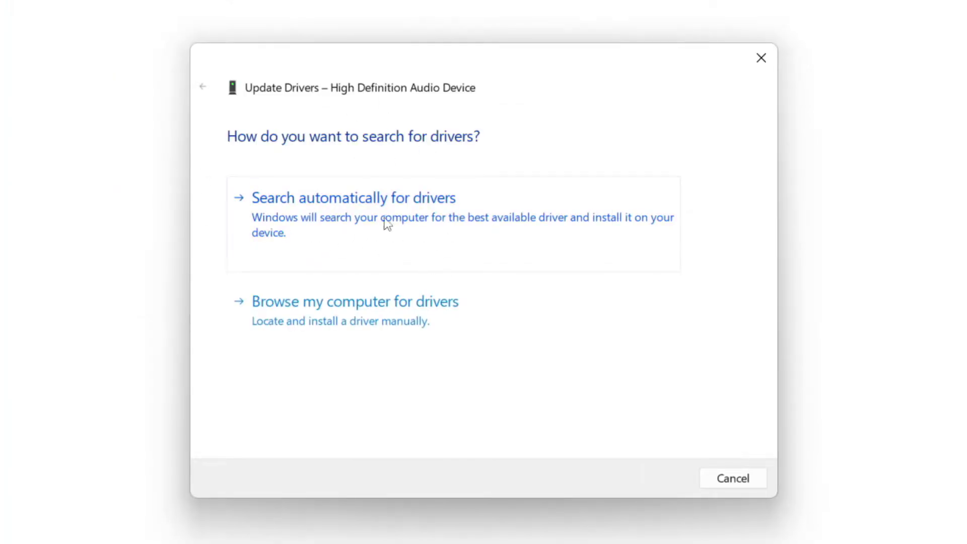
click(384, 217)
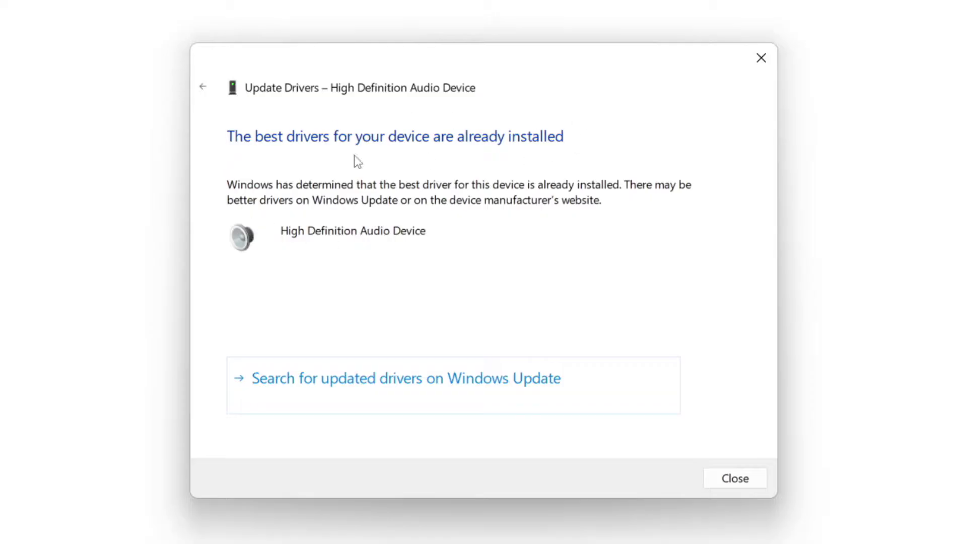
click(736, 479)
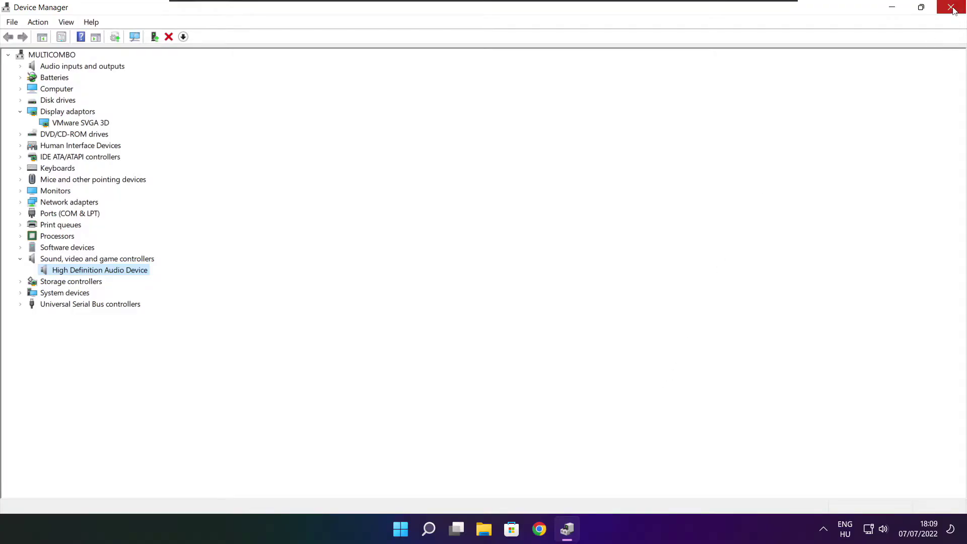
click(951, 7)
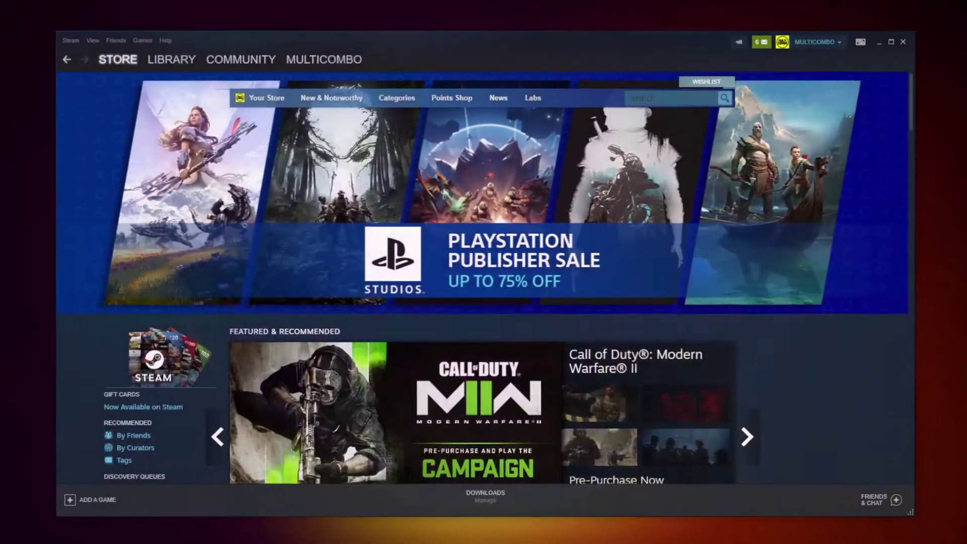
In the Steam library, verify the integrity of the local files of the non-working game under Favorites
mouse_move(169, 62)
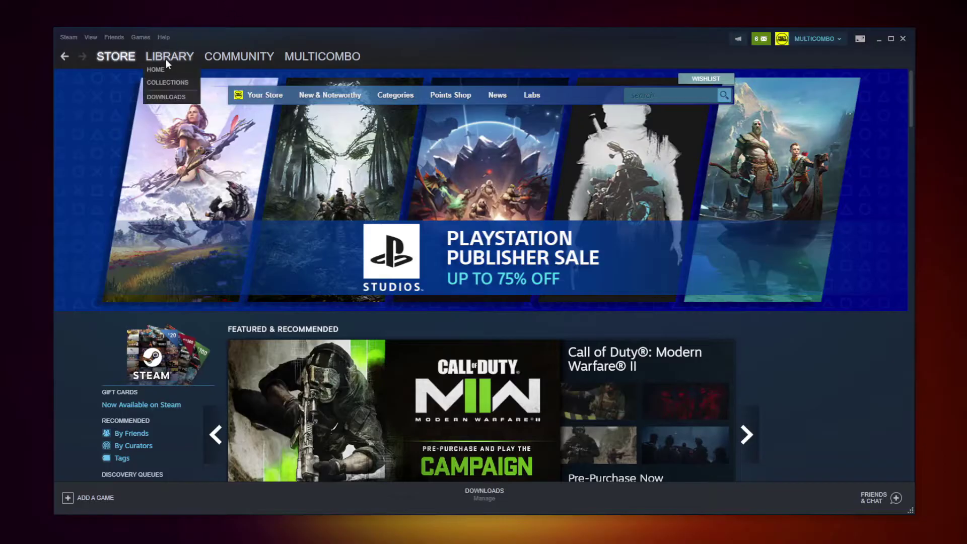
click(165, 55)
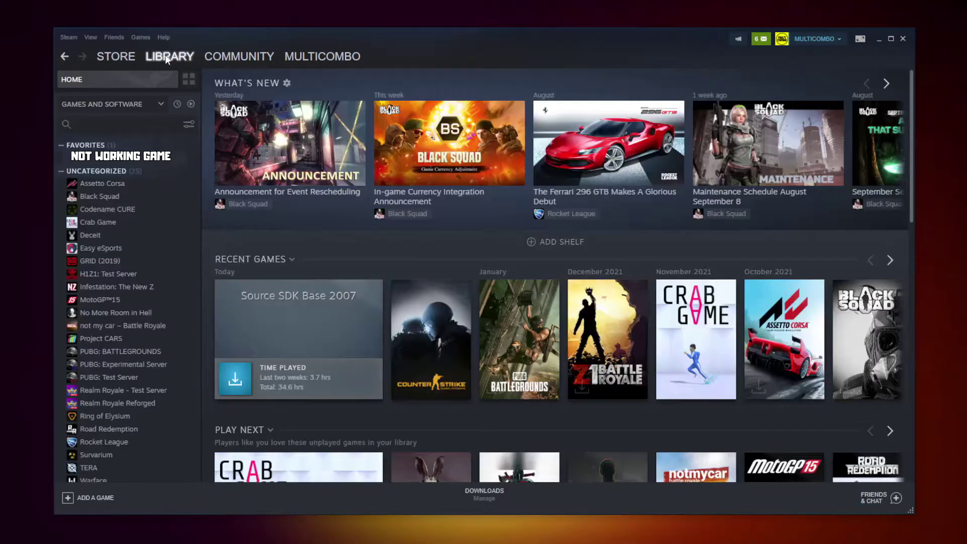
right_click(189, 160)
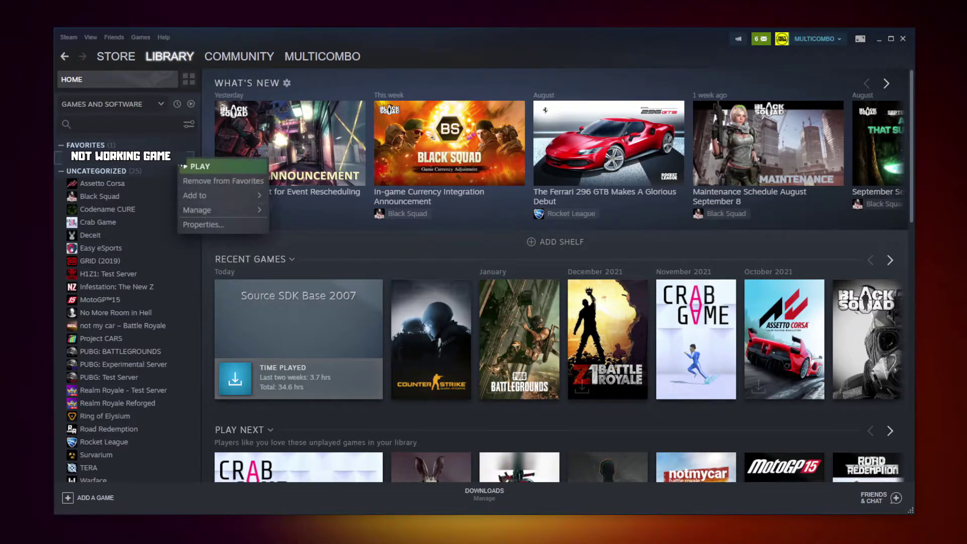
click(216, 224)
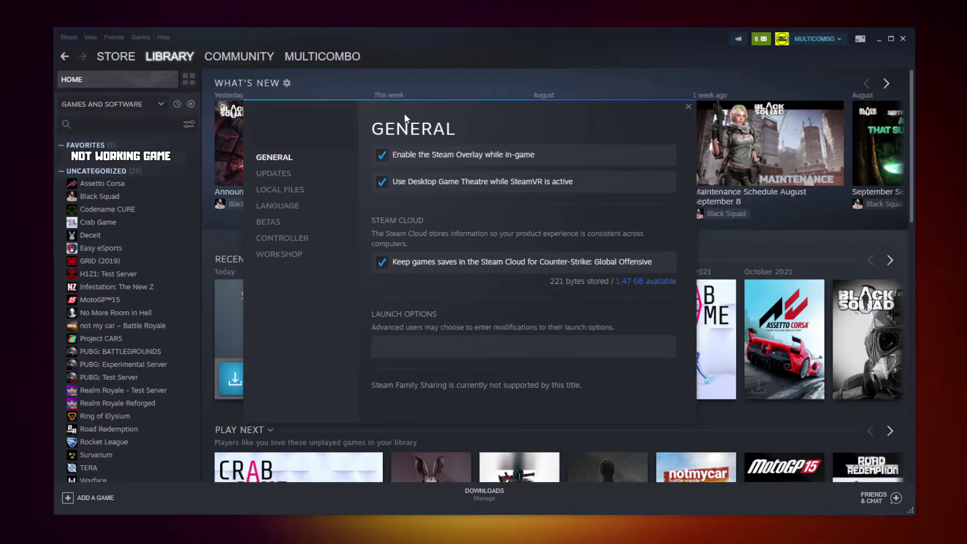
click(283, 192)
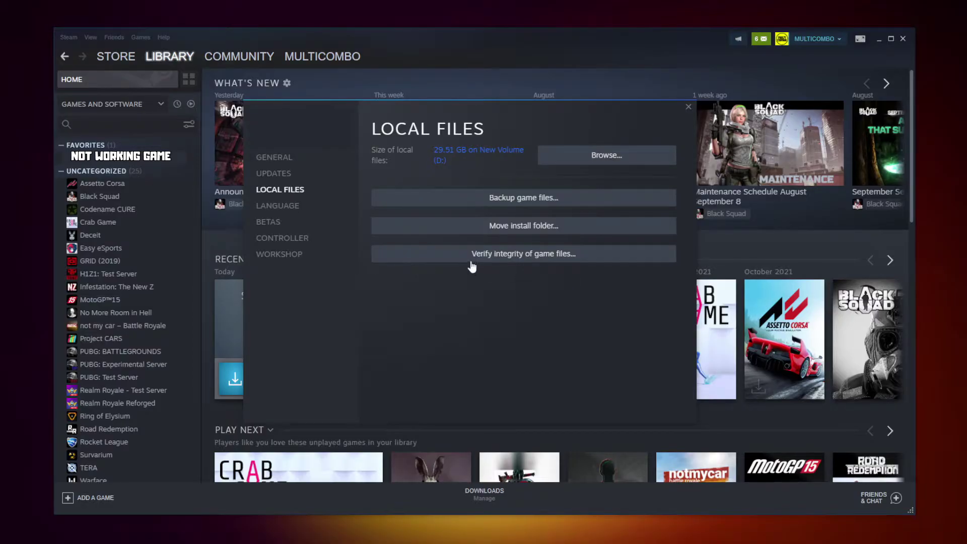
click(527, 256)
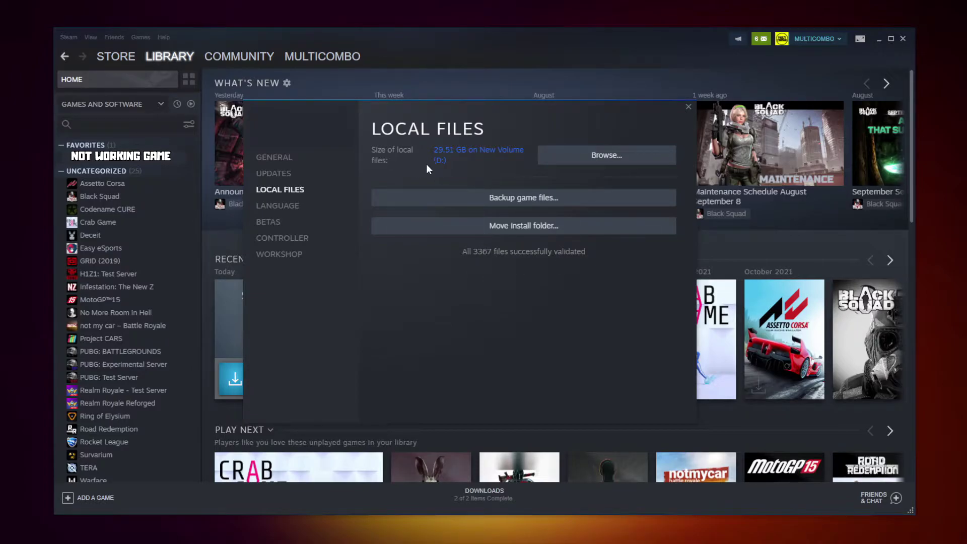
Browse to the game's install folder and open the properties of its application file
click(607, 155)
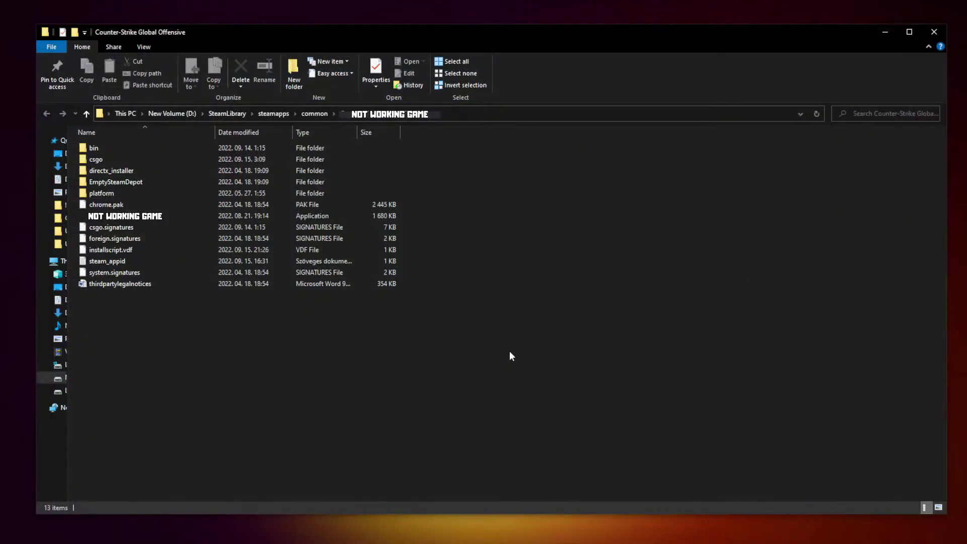
click(224, 218)
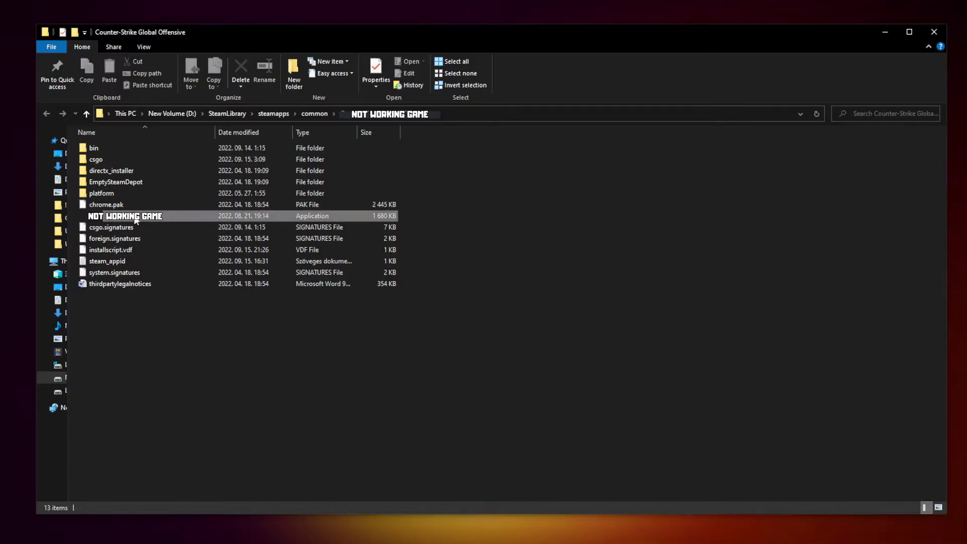
right_click(193, 216)
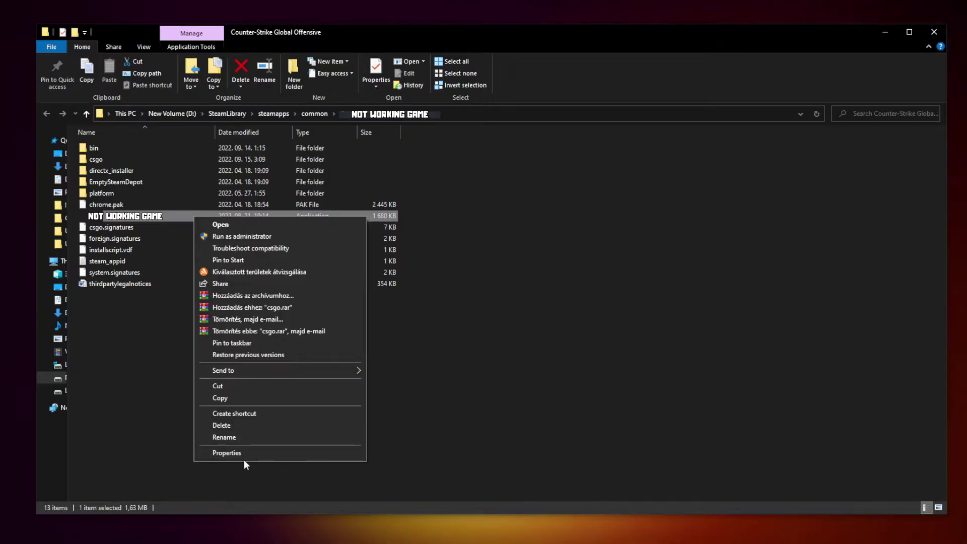
click(279, 452)
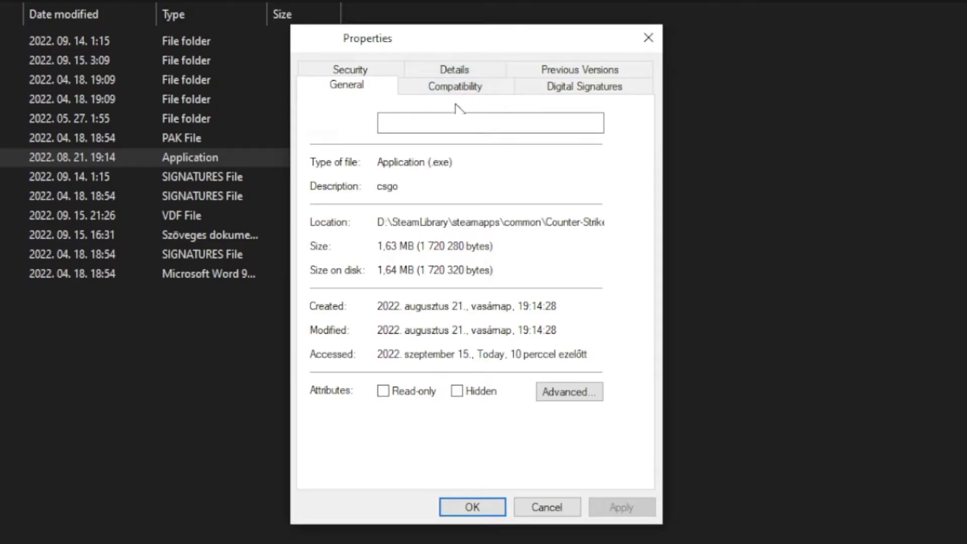
Set the game's application to run in compatibility mode for Windows 8
click(467, 96)
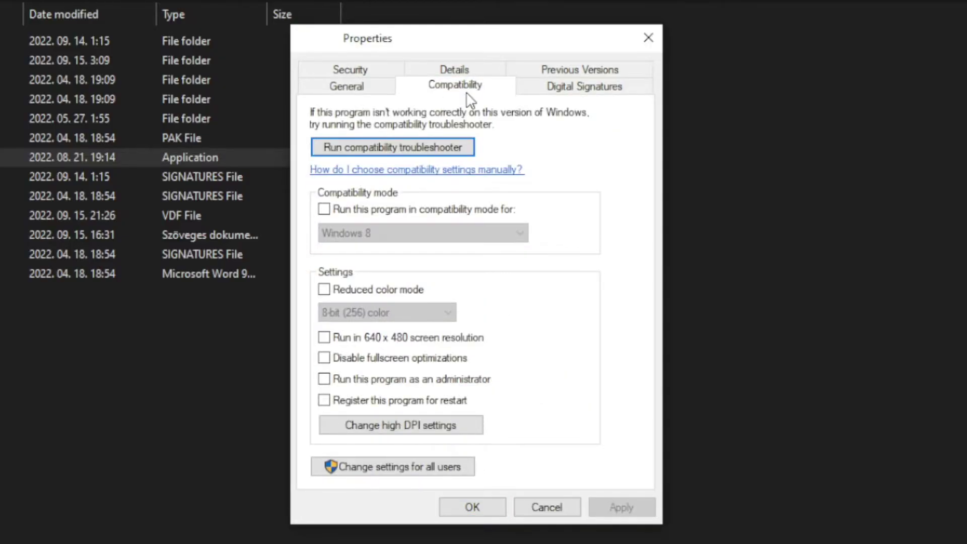
click(334, 212)
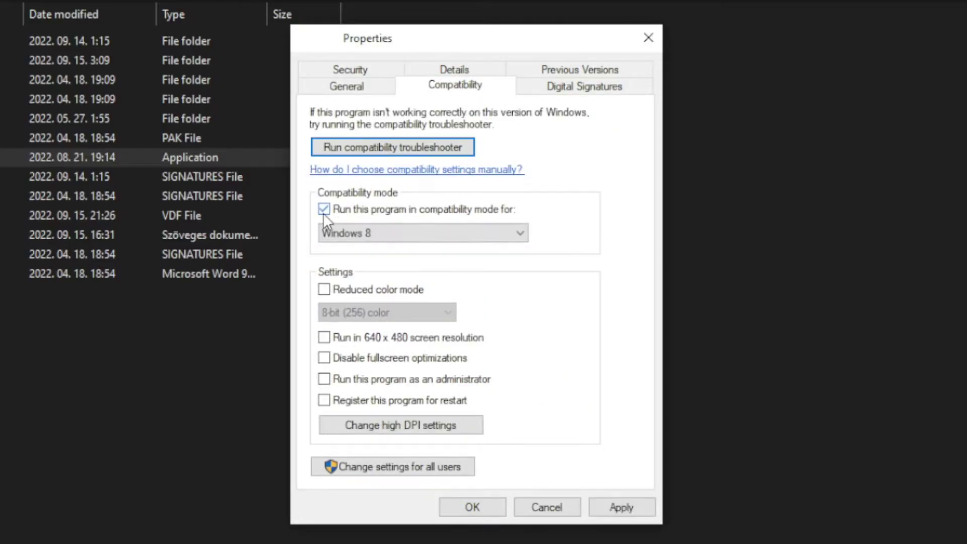
click(374, 229)
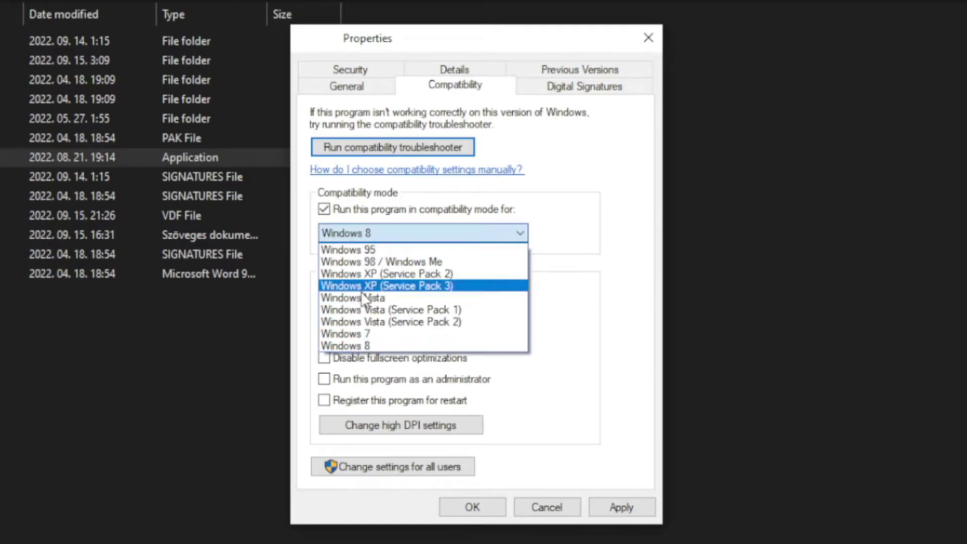
click(372, 347)
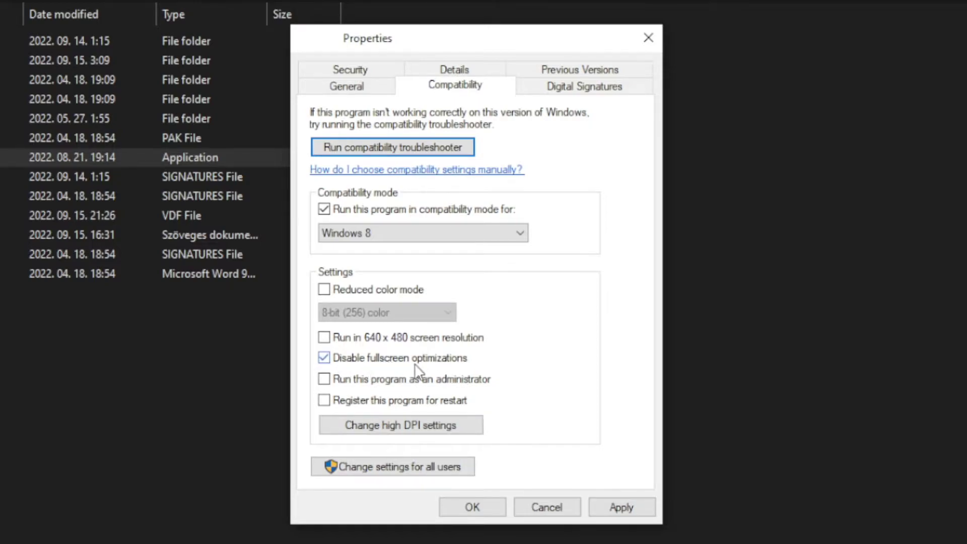
Set the game's application to run as an administrator, then apply the compatibility settings and close its properties
click(467, 386)
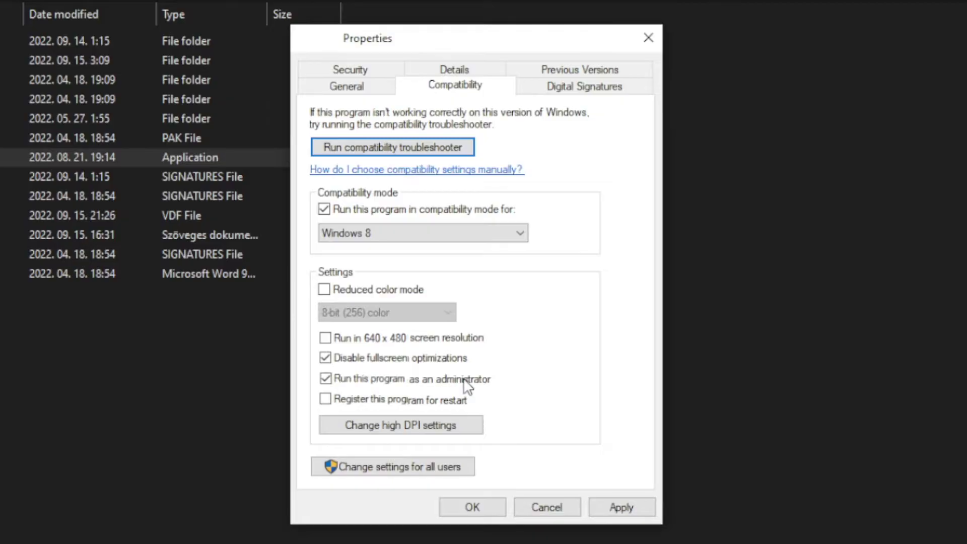
click(624, 507)
click(472, 509)
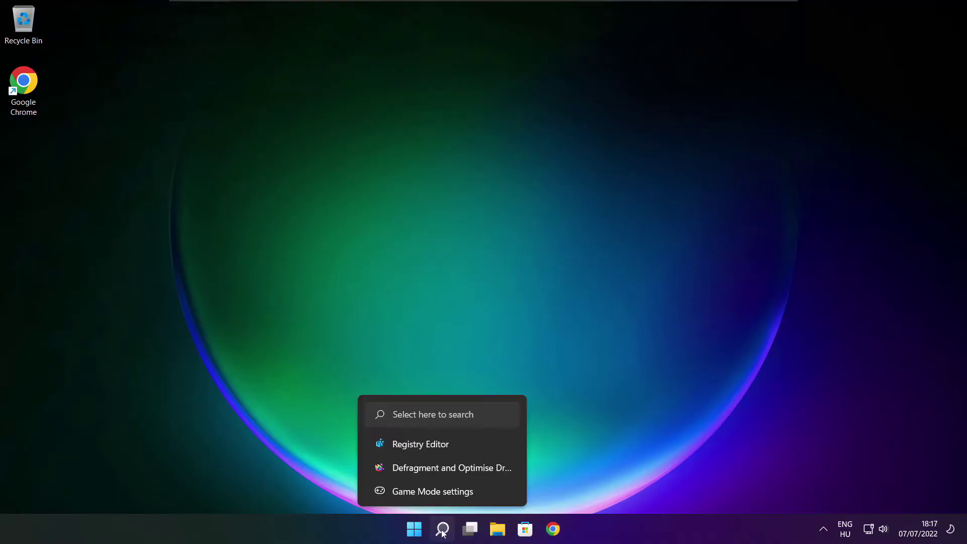
Search Windows for "updates", open the Windows Update settings, check for updates and close Settings
click(442, 529)
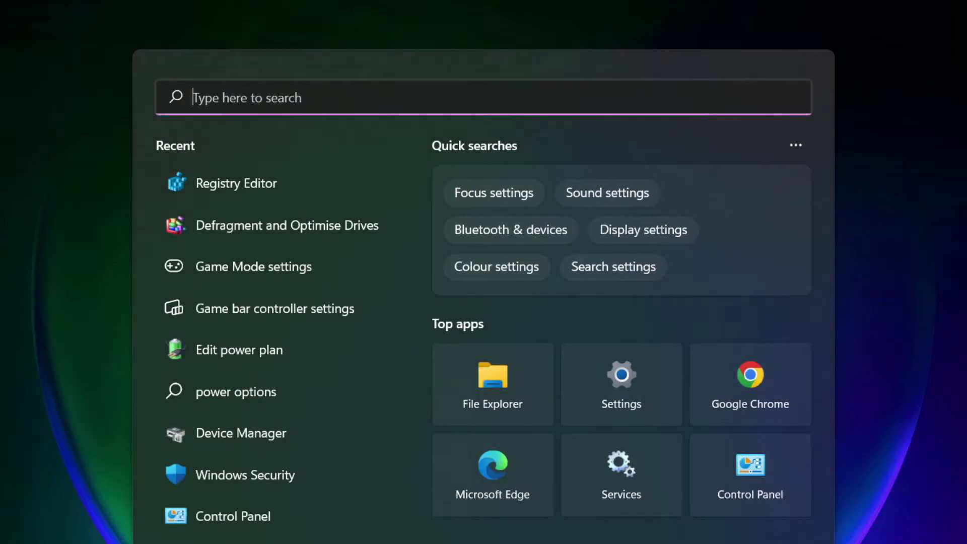
text(u)
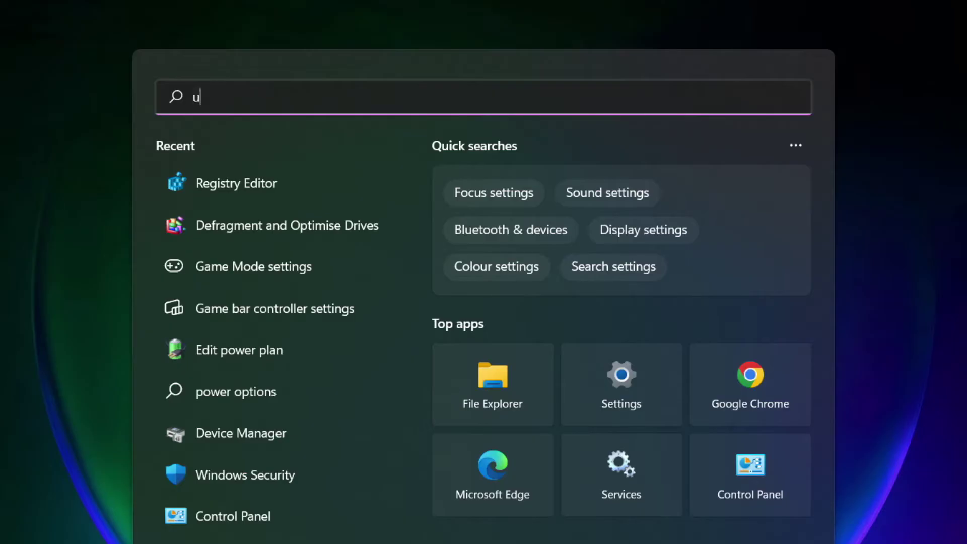
text(pdates)
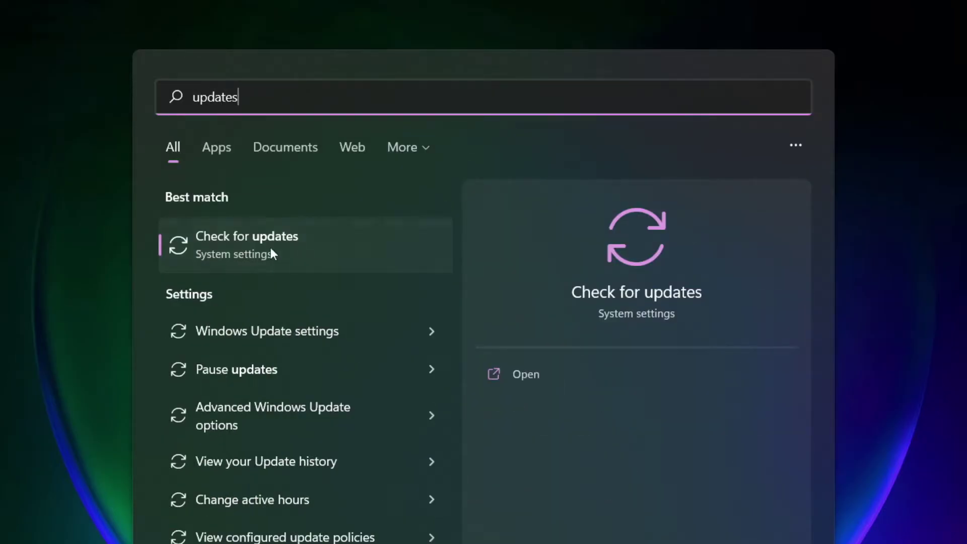
click(294, 250)
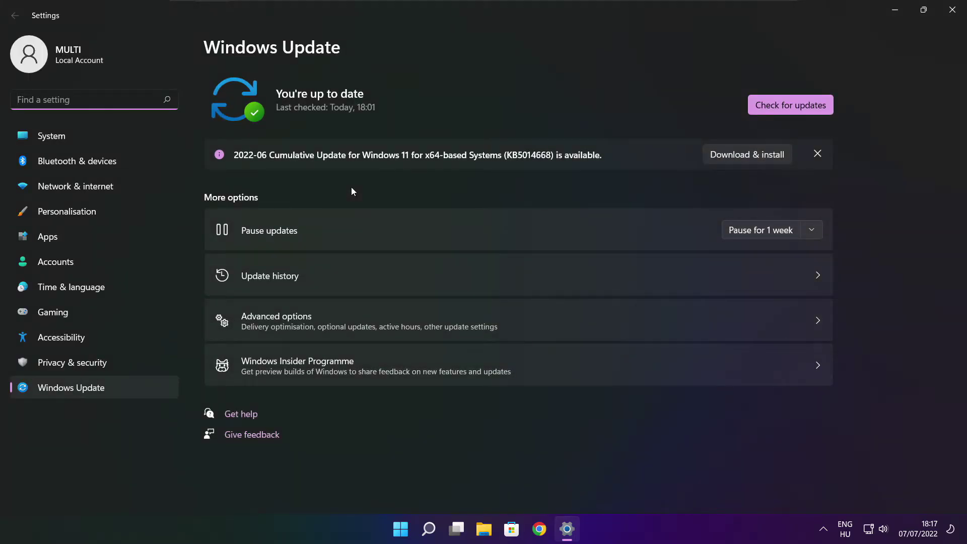
click(790, 105)
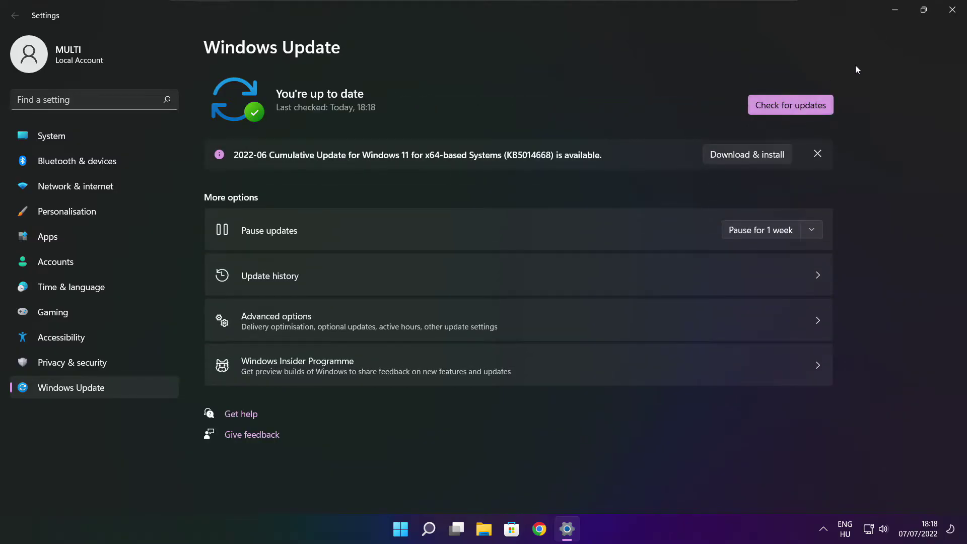
click(951, 12)
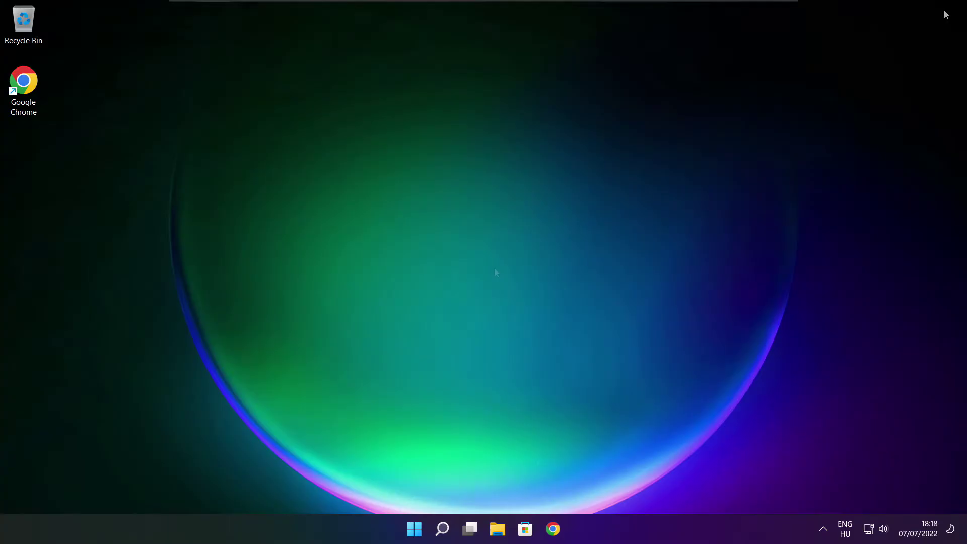
Switch to Google Chrome and download the English DirectX End-User Runtime Web Installer from the Microsoft Download Center page
mouse_move(553, 531)
click(499, 443)
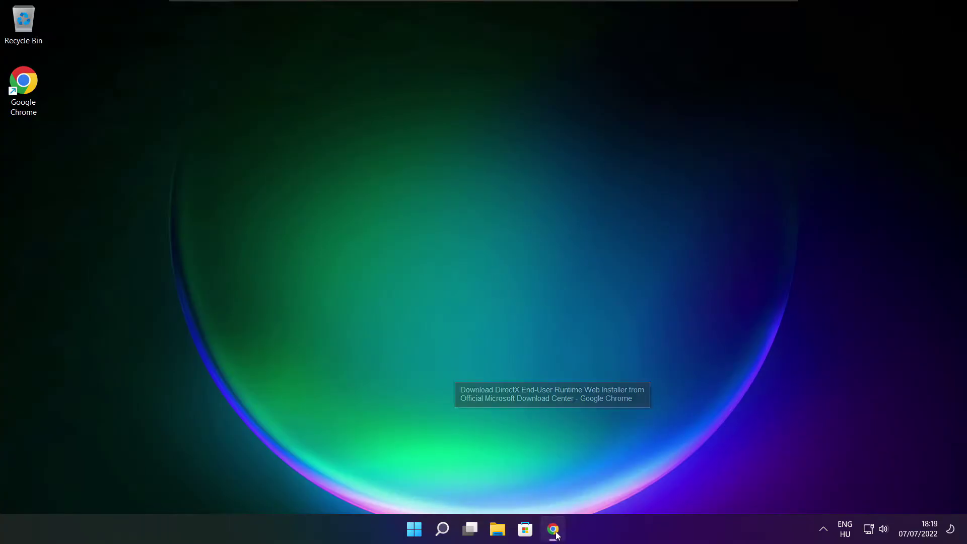
click(297, 33)
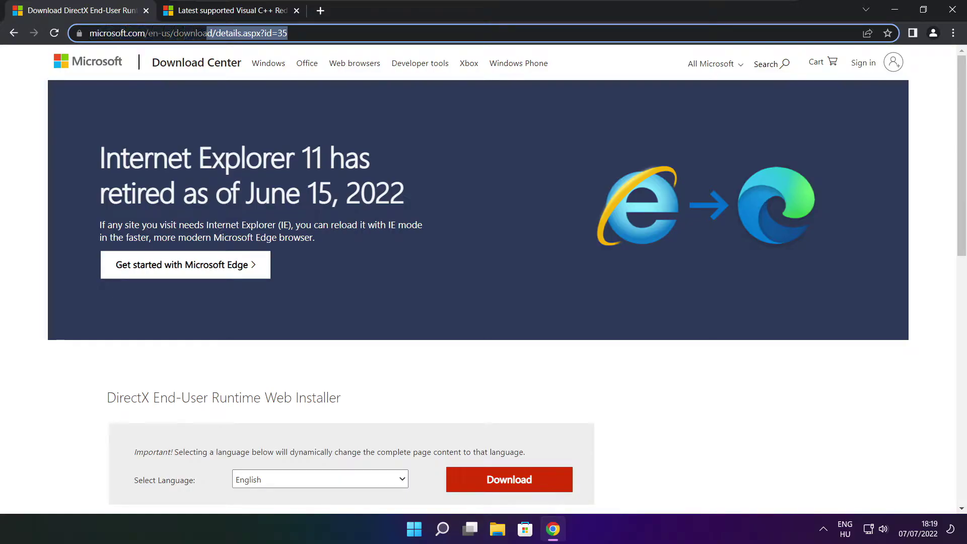
key(Escape)
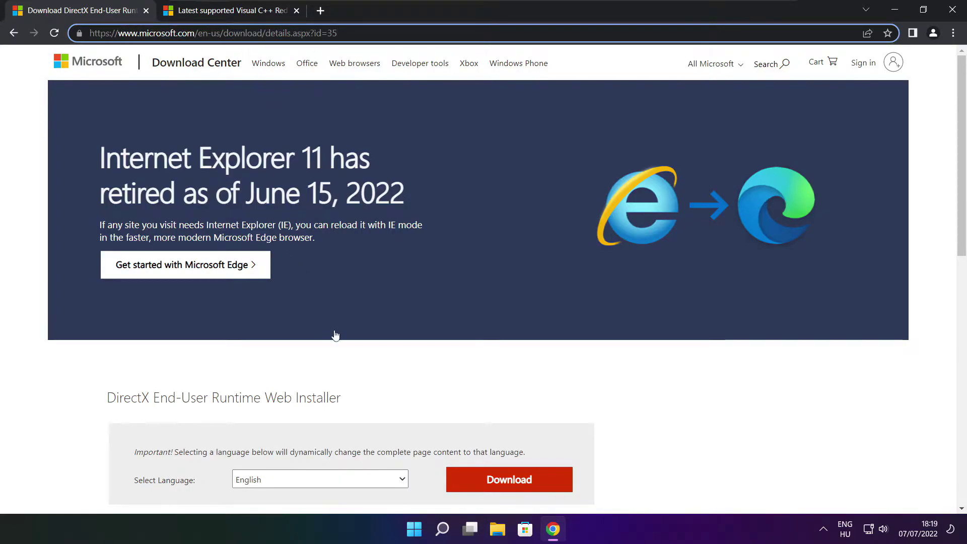
click(346, 364)
scroll(952, 146, down, 4)
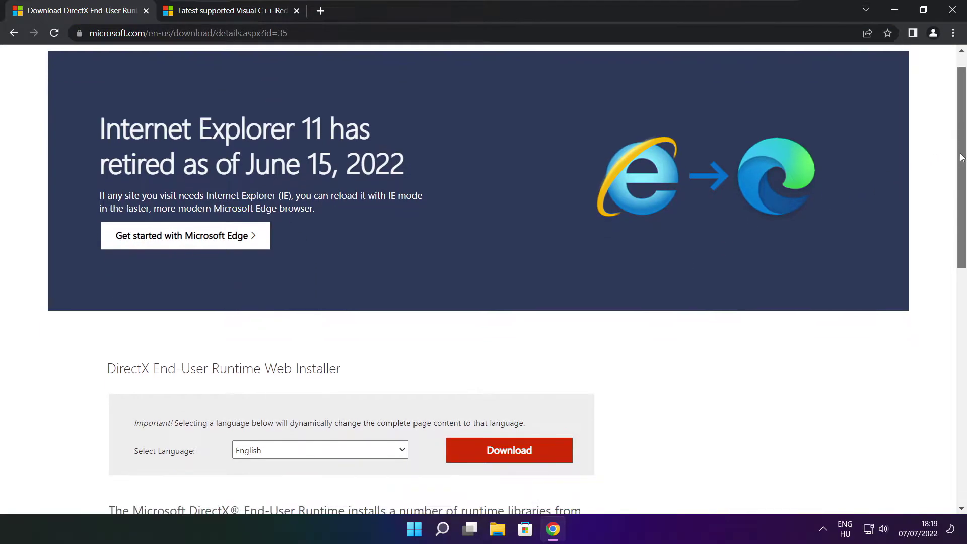
drag(359, 210, 410, 213)
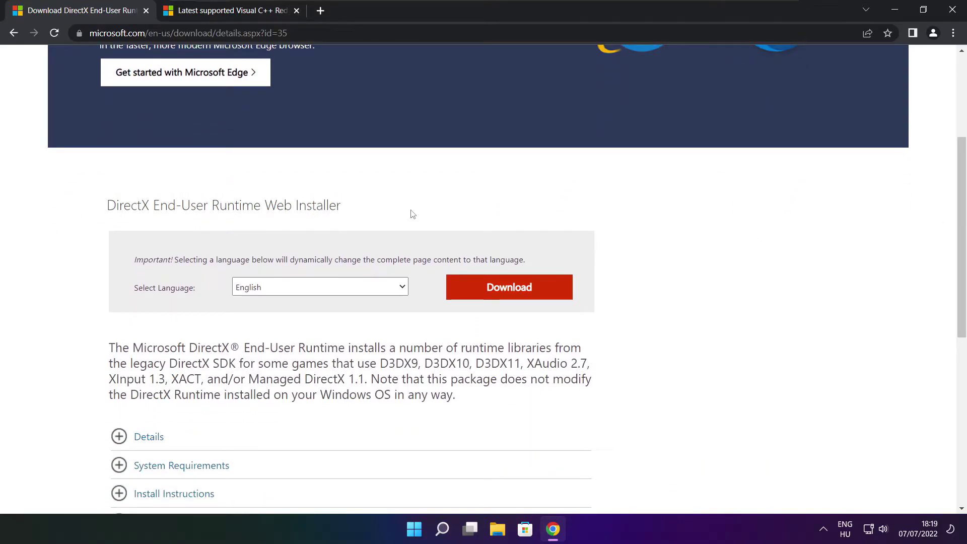
click(512, 291)
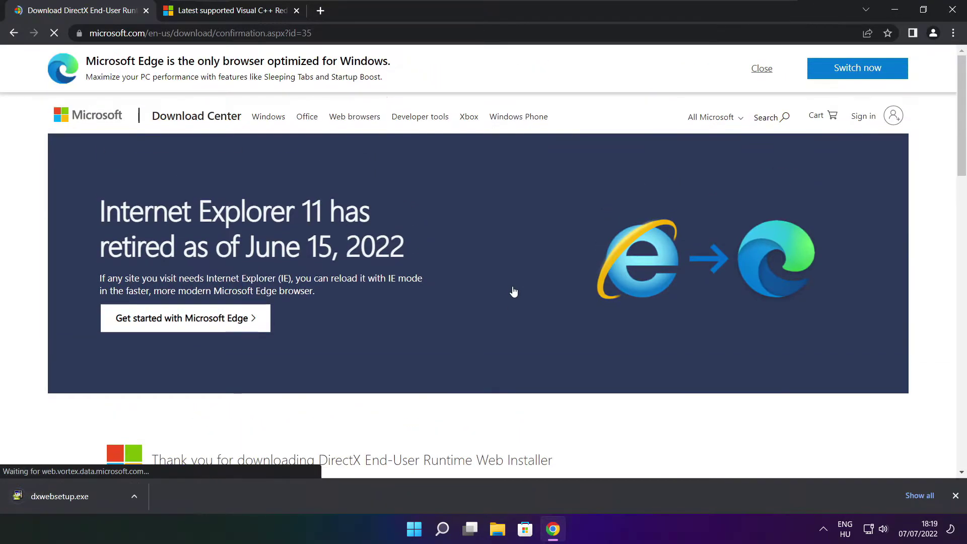
Launch the downloaded dxwebsetup.exe, read through the license terms and accept the agreement
click(99, 497)
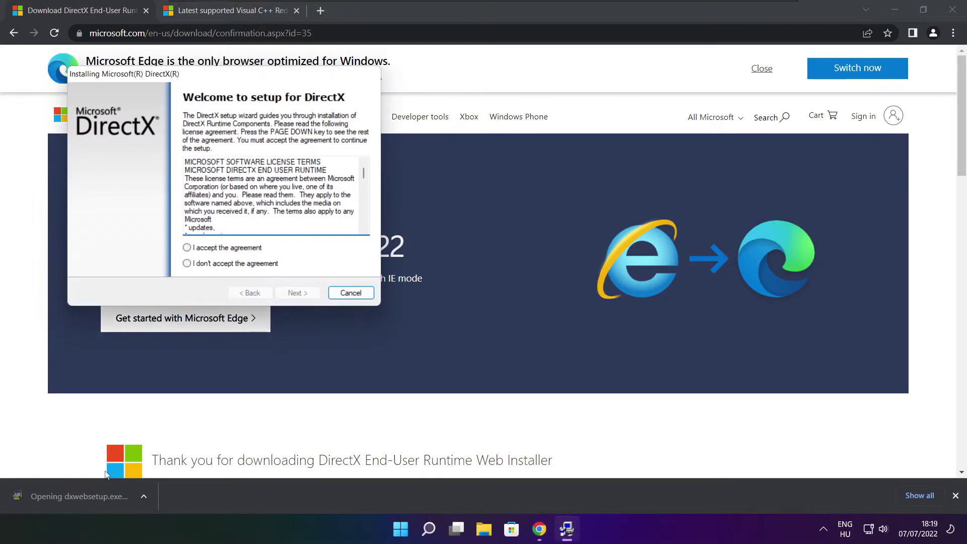
drag(430, 146, 461, 145)
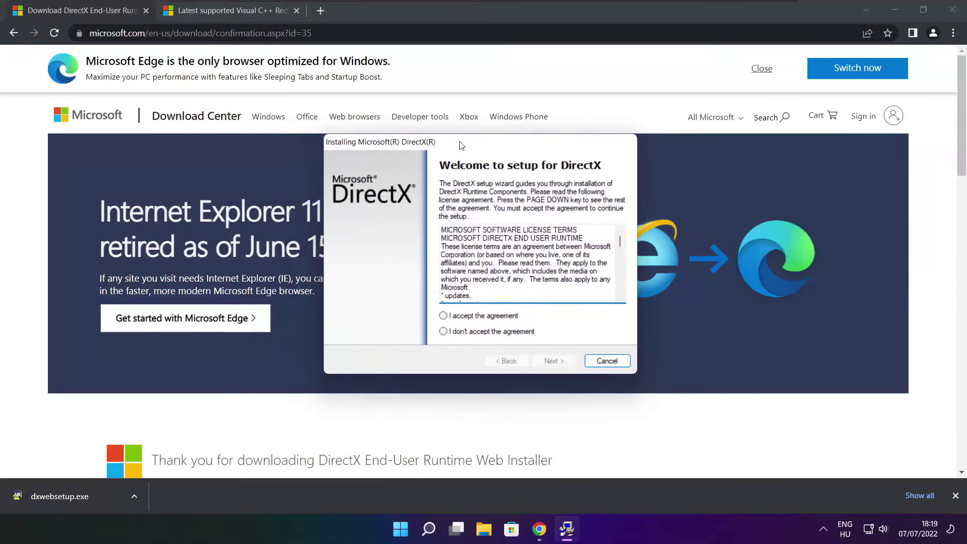
key(Page_Down)
key(Page_Down)
key(Page_Down)
key(Page_Down)
key(Page_Down)
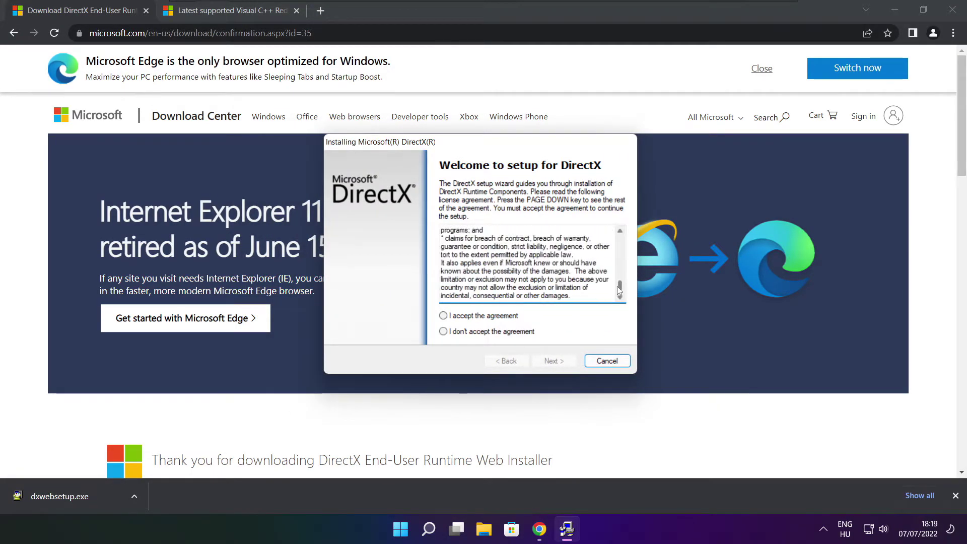
click(444, 316)
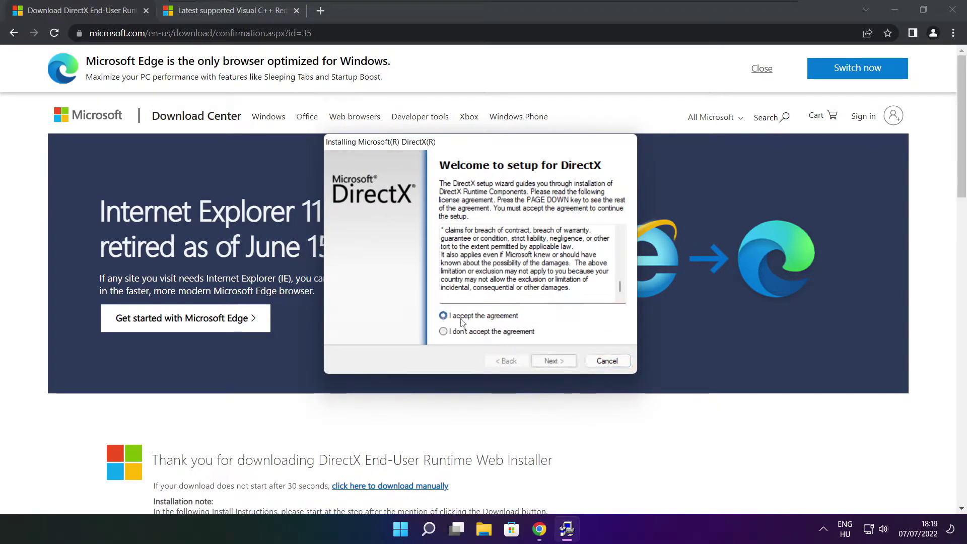
click(551, 360)
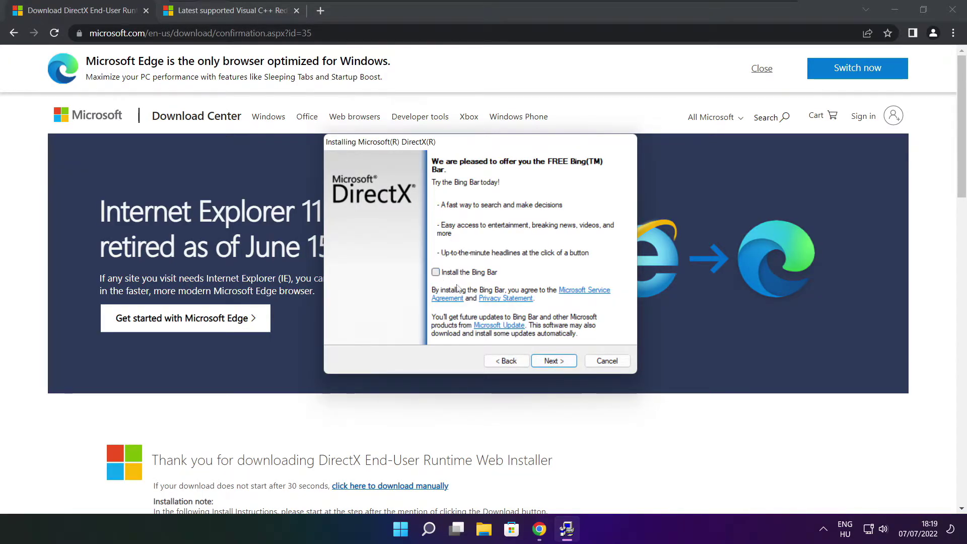
Install the DirectX runtime components without the Bing Bar and finish the setup
click(562, 362)
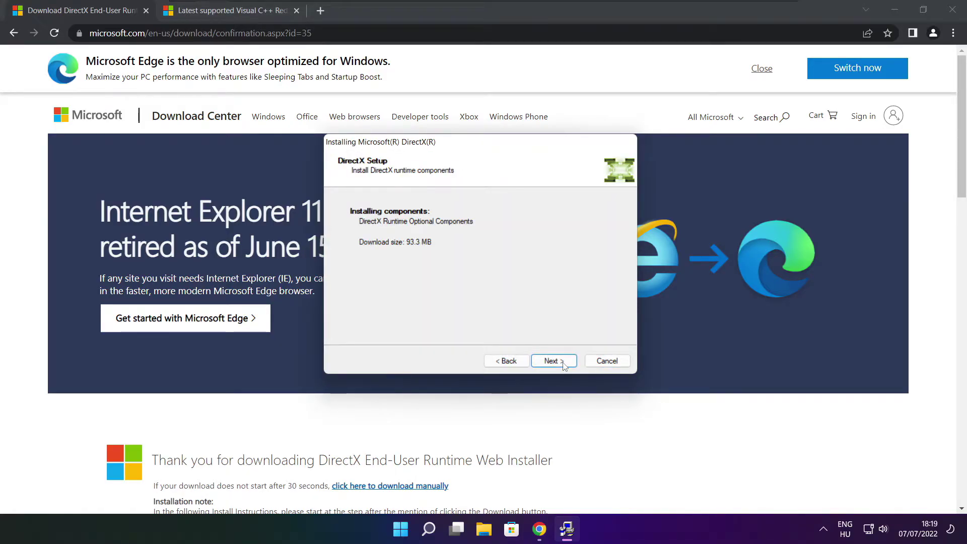
click(549, 367)
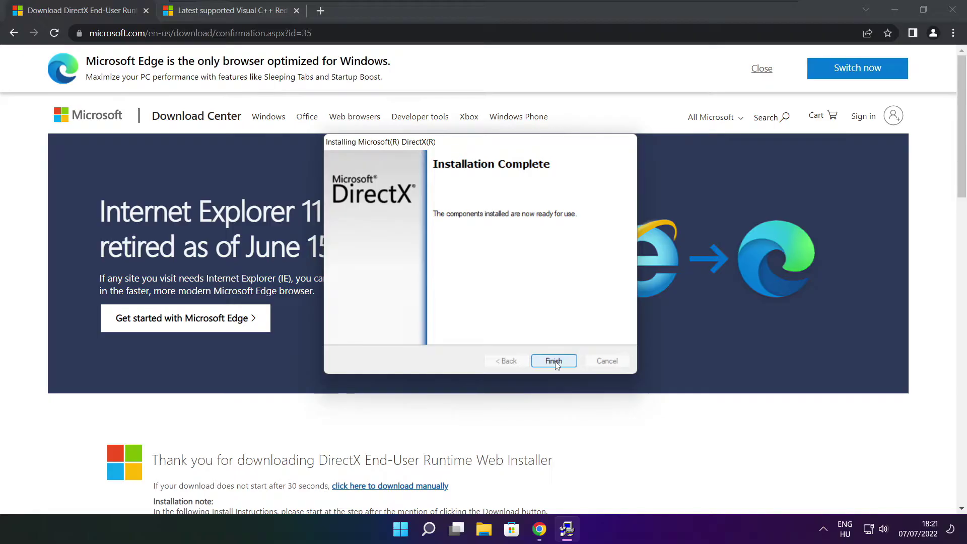
click(553, 361)
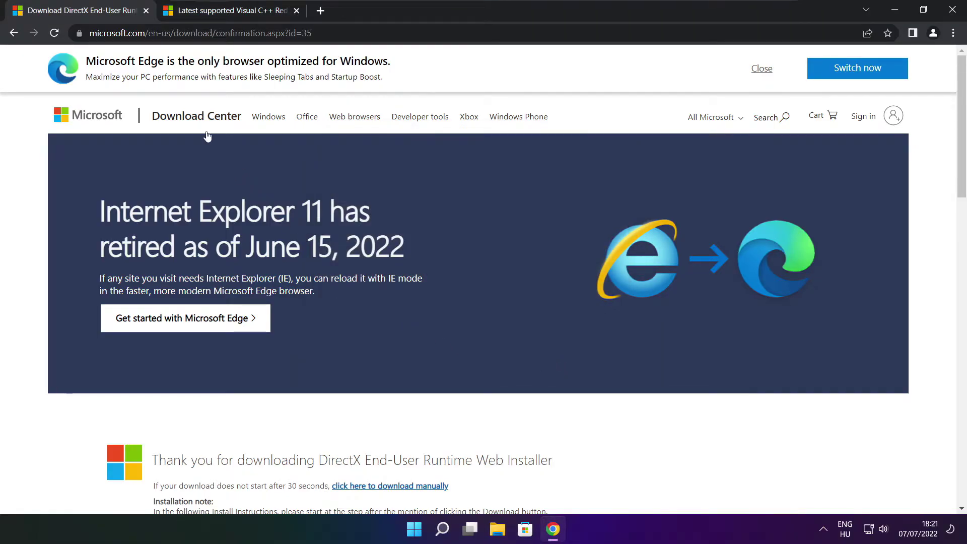
Close the DirectX page and download the ARM64, X86 and X64 Visual C++ Redistributable installers for Visual Studio 2015, 2017, 2019, and 2022
click(146, 11)
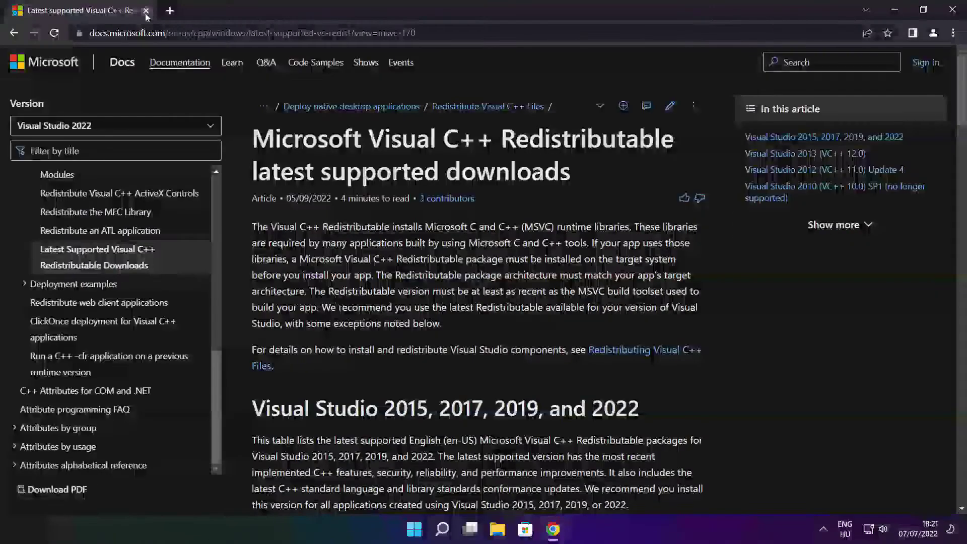
click(333, 34)
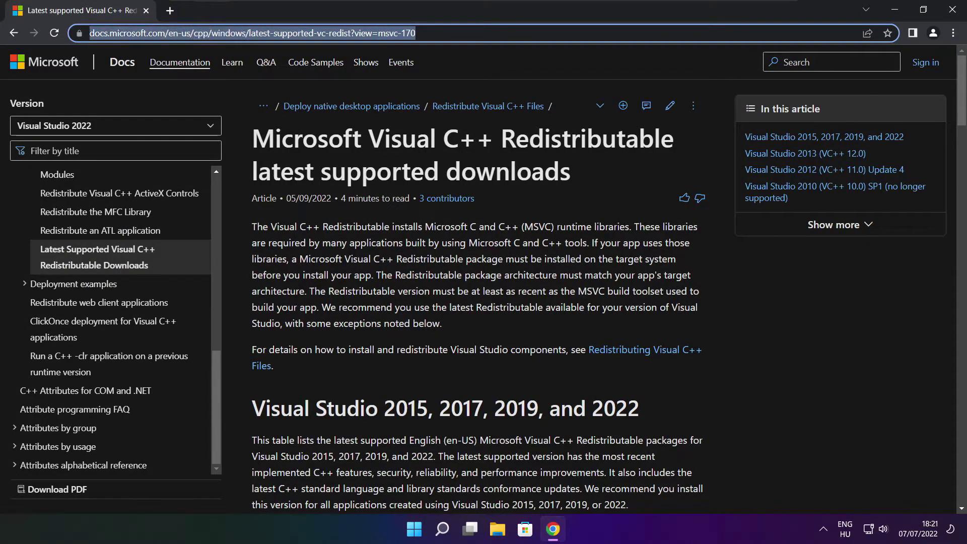
key(End)
click(479, 61)
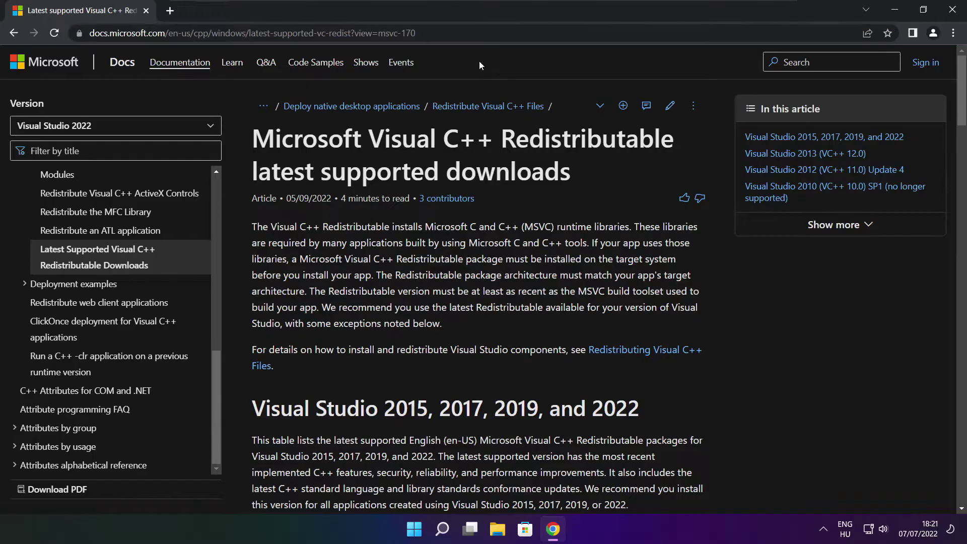
scroll(962, 102, down, 1)
scroll(963, 102, down, 6)
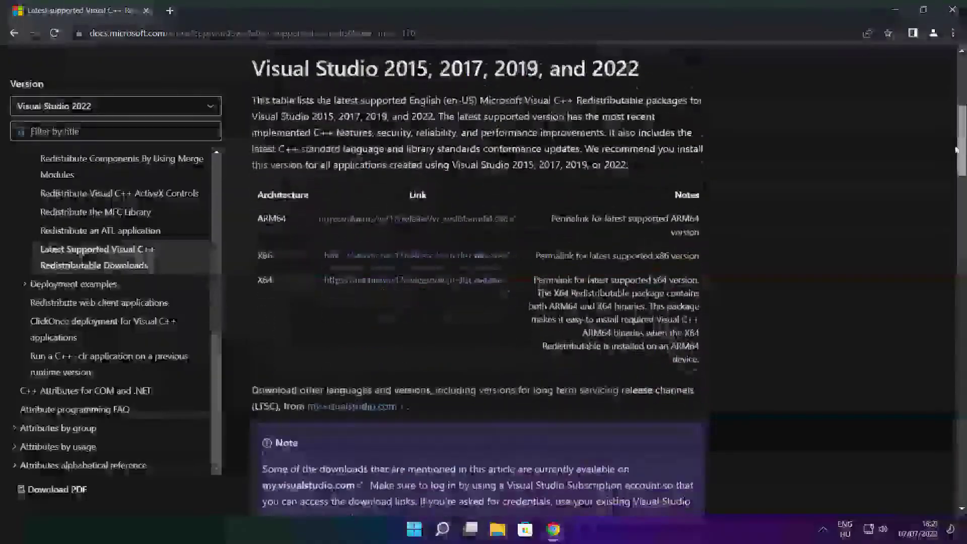
scroll(432, 222, up, 1)
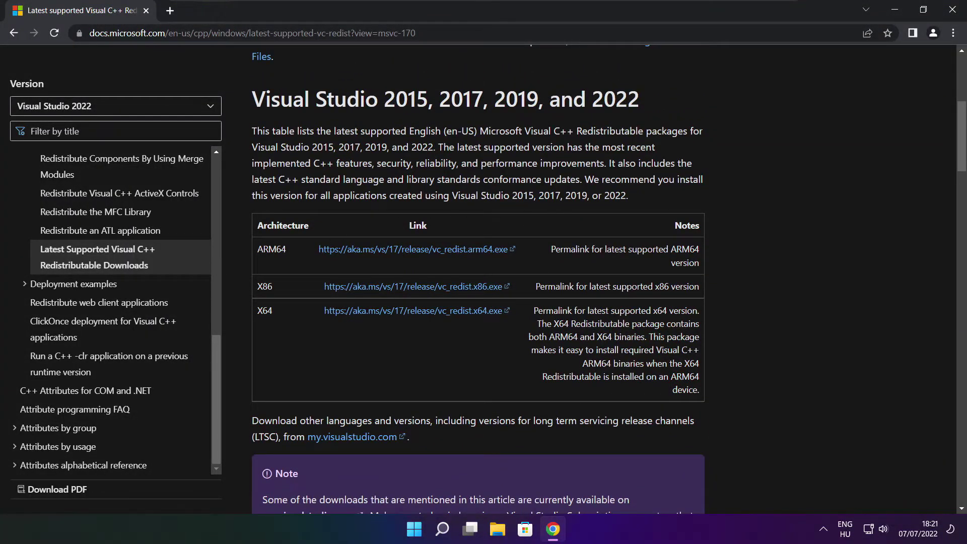
drag(255, 247, 651, 347)
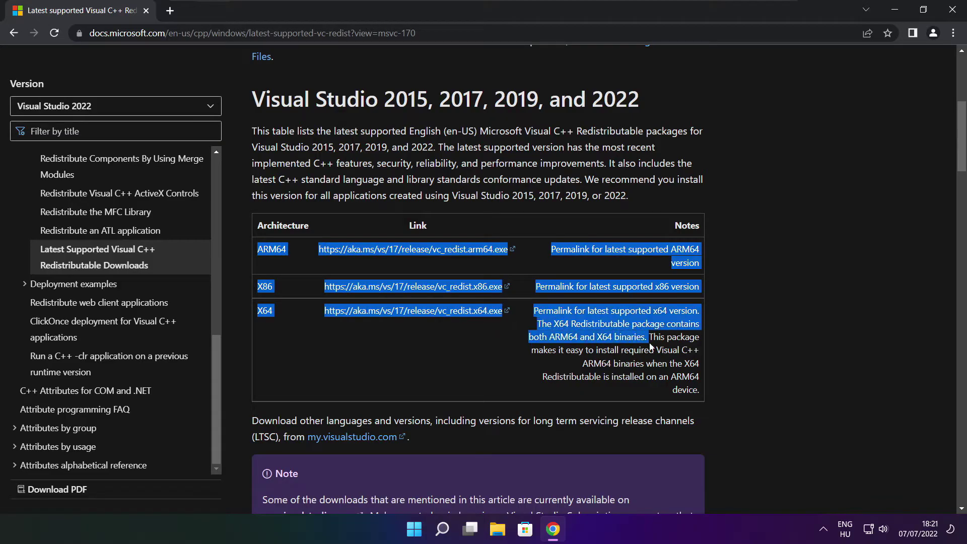
click(650, 348)
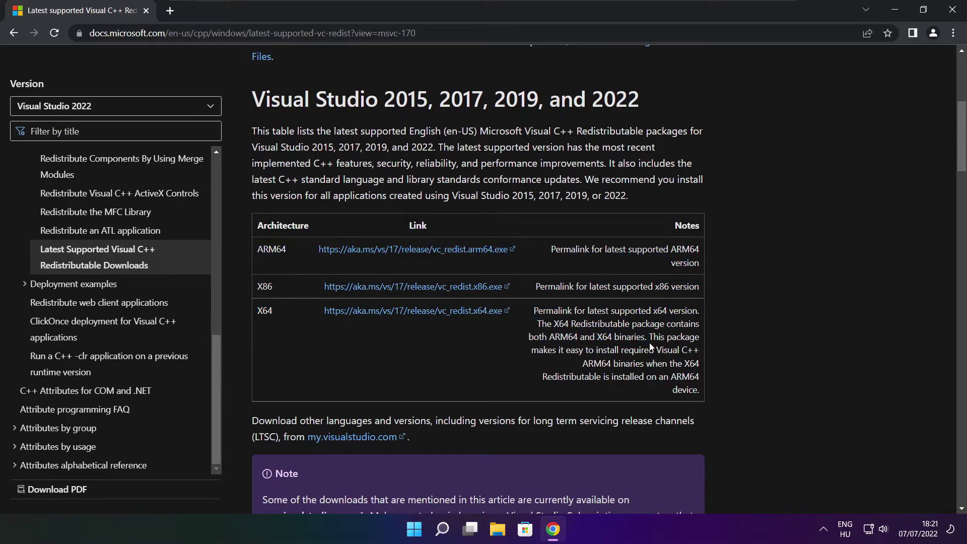
click(401, 250)
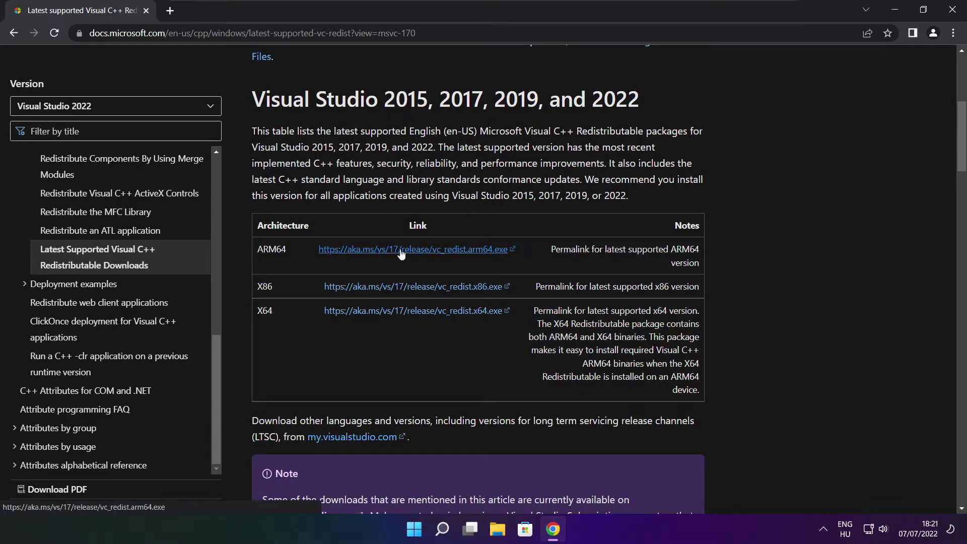
click(399, 292)
click(398, 313)
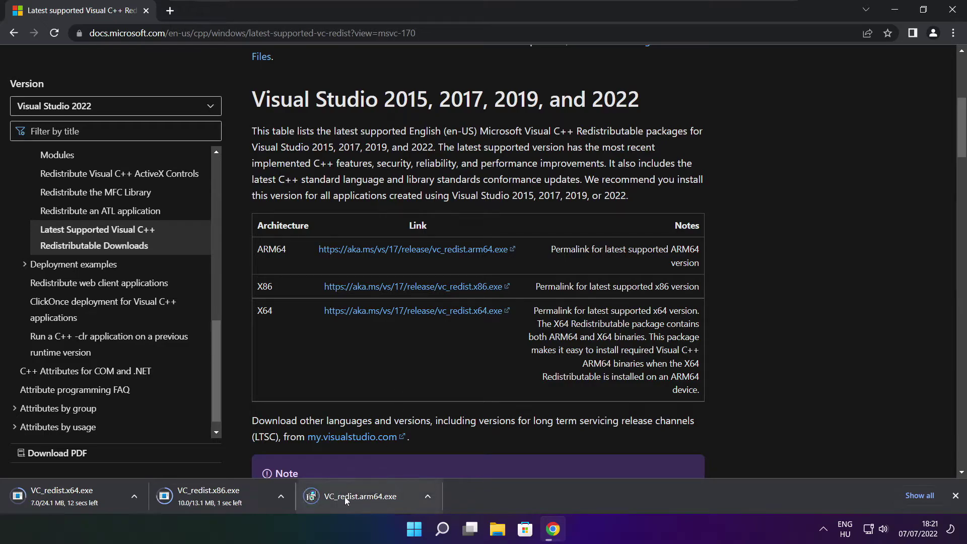
Run VC_redist.arm64.exe, agree to the license terms, start the installation and close the setup window
click(368, 497)
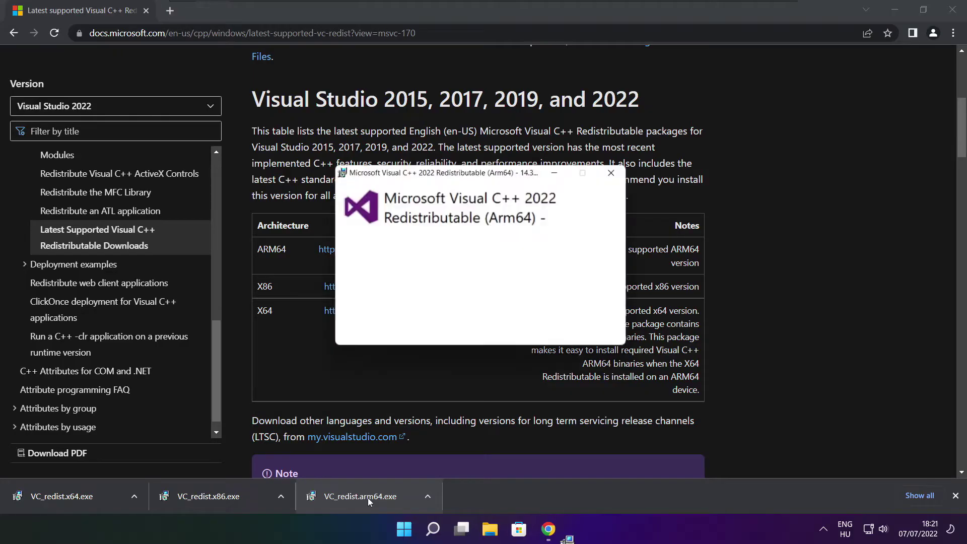
drag(621, 251, 620, 297)
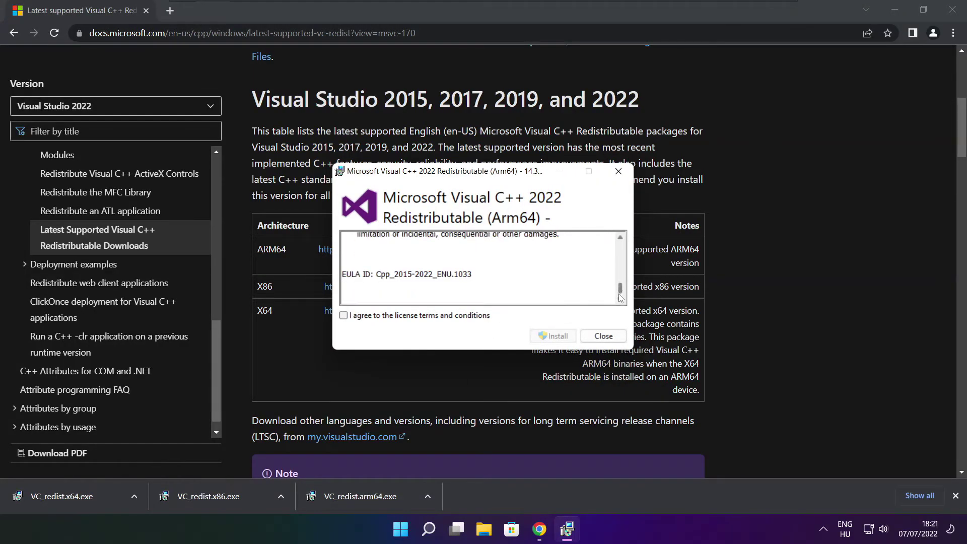
click(344, 316)
click(549, 337)
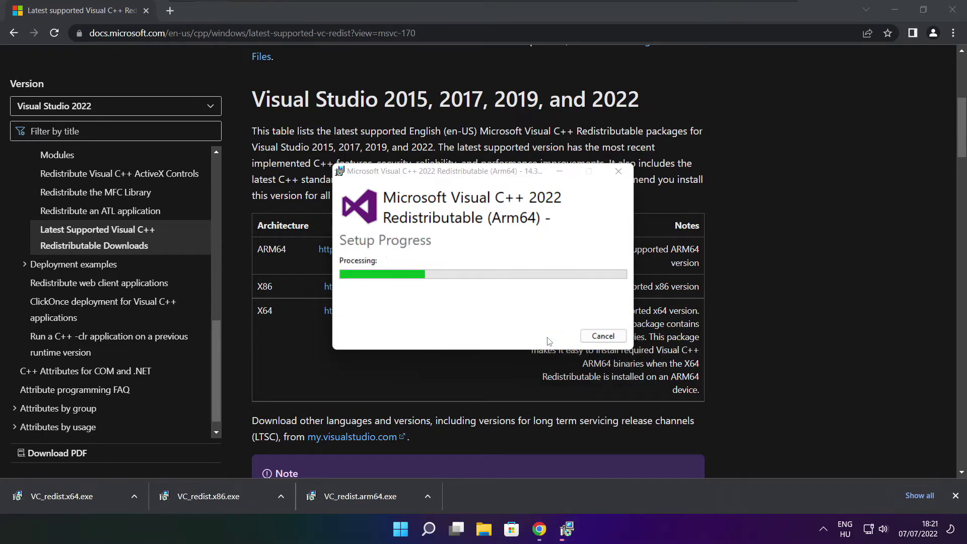
click(603, 336)
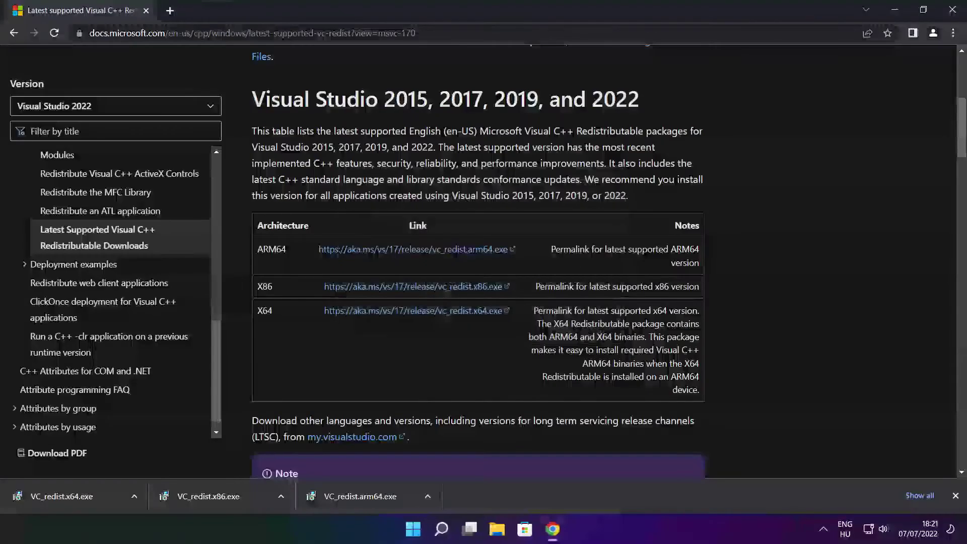
Run VC_redist.x86.exe, accept the license terms, install the x86 Visual C++ Redistributable and close the setup window
click(229, 498)
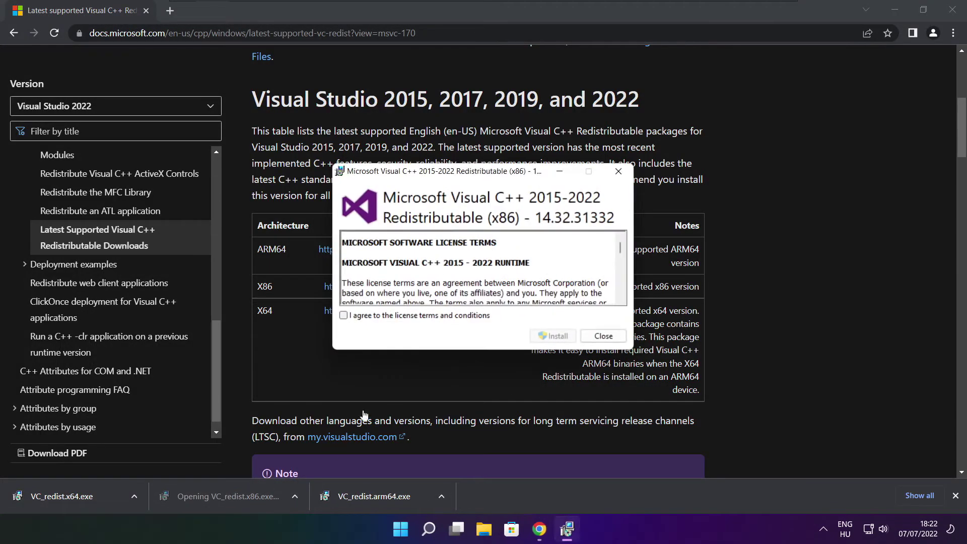
drag(620, 248, 620, 296)
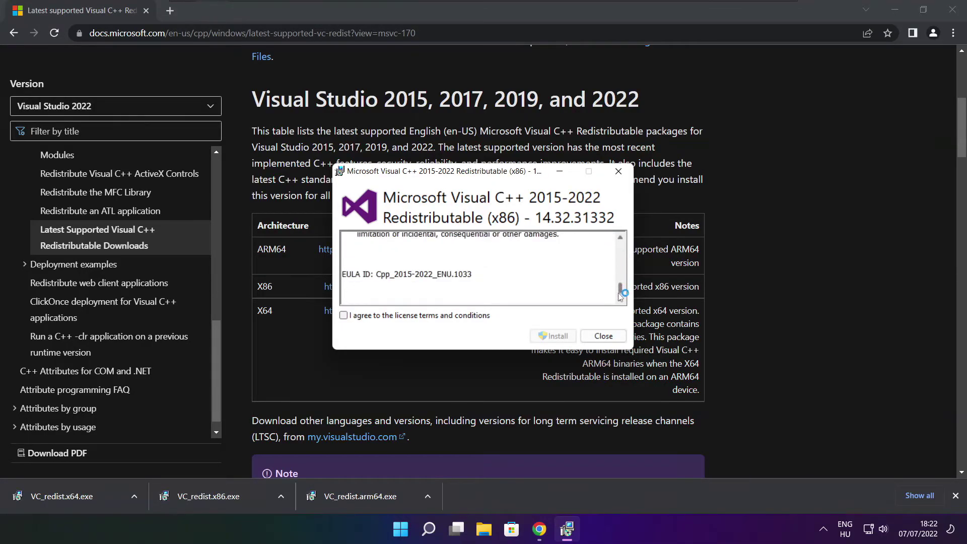
click(344, 315)
click(548, 334)
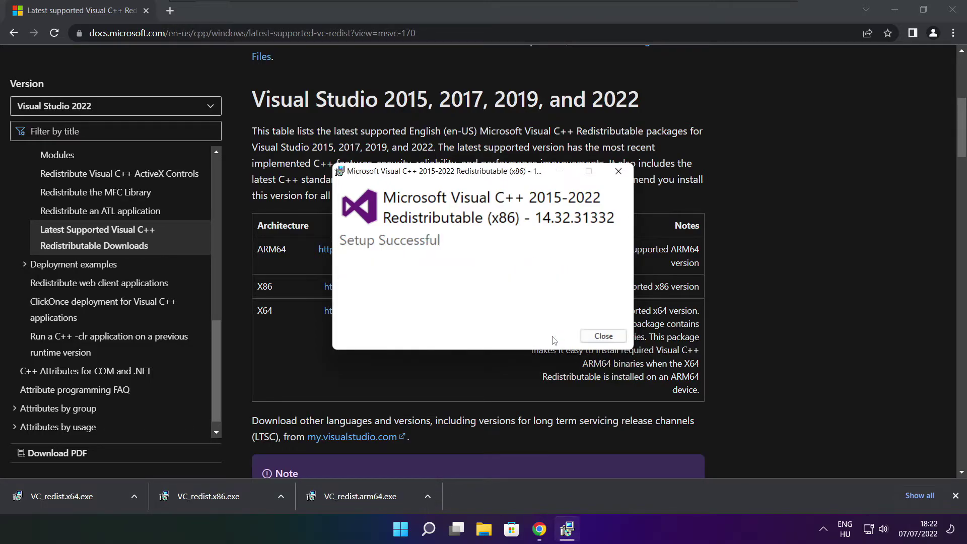
click(603, 336)
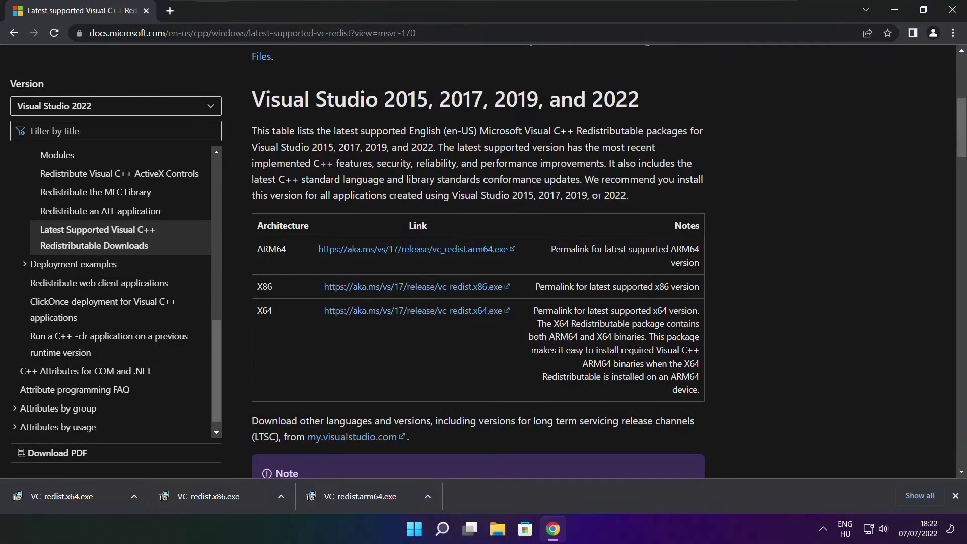
Install the x64 Visual C++ Redistributable from VC_redist.x64.exe, accepting its license terms, and close both the setup and the browser
click(80, 496)
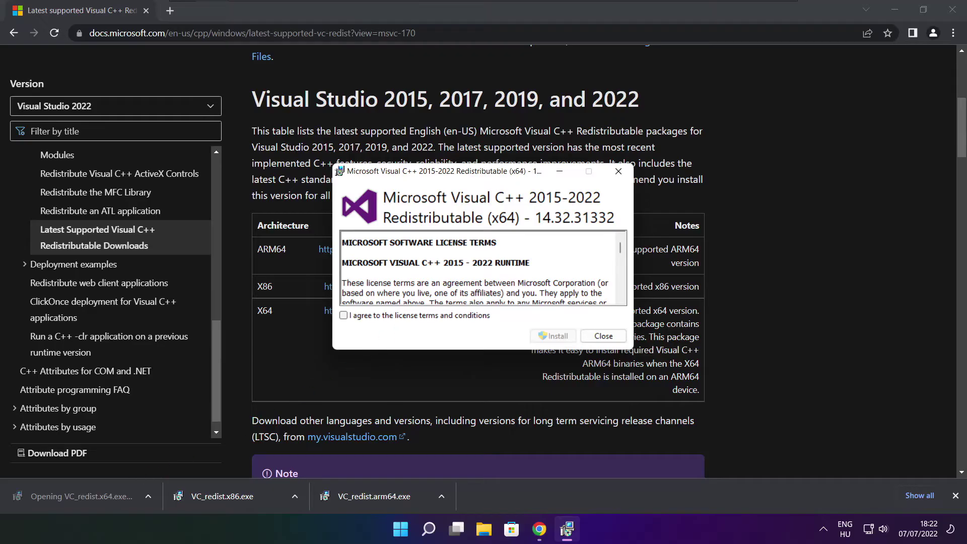
drag(620, 249, 620, 293)
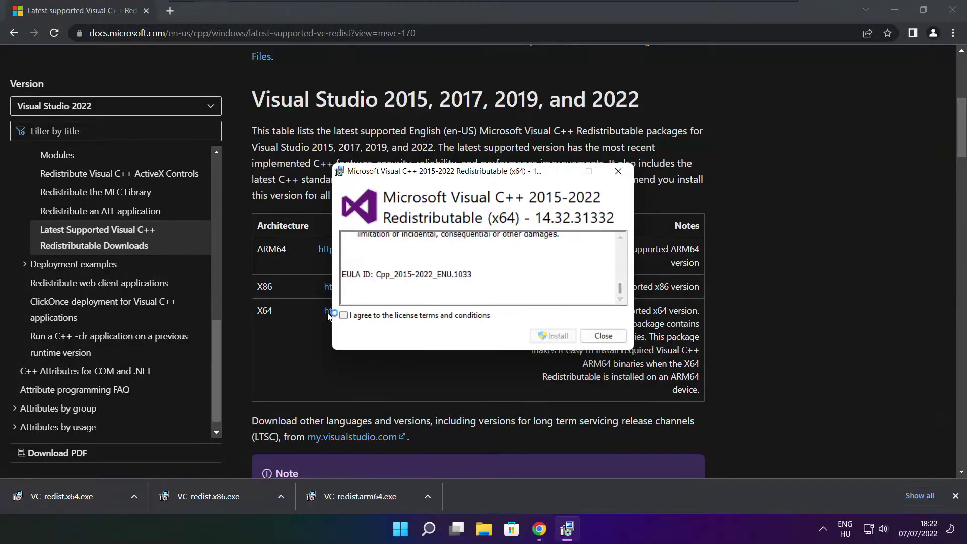
click(344, 316)
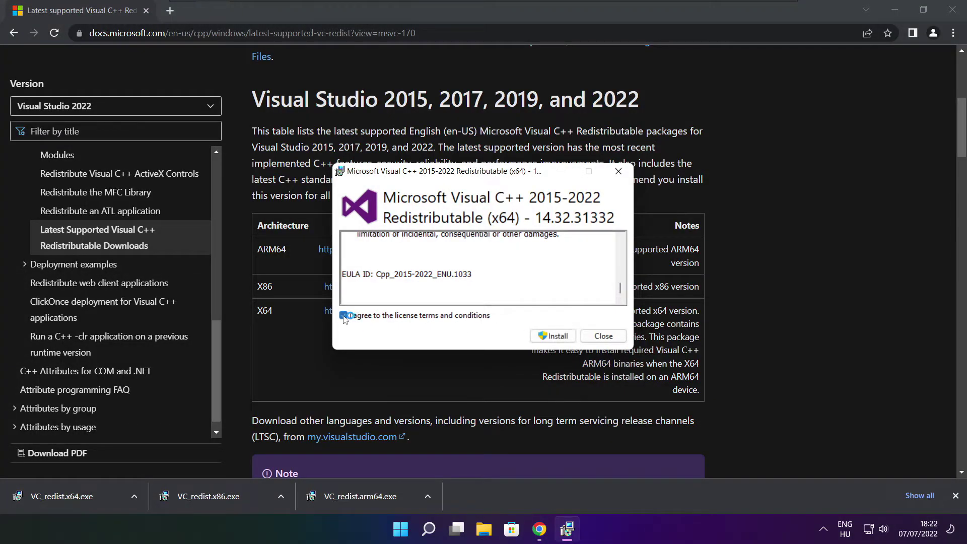
click(555, 337)
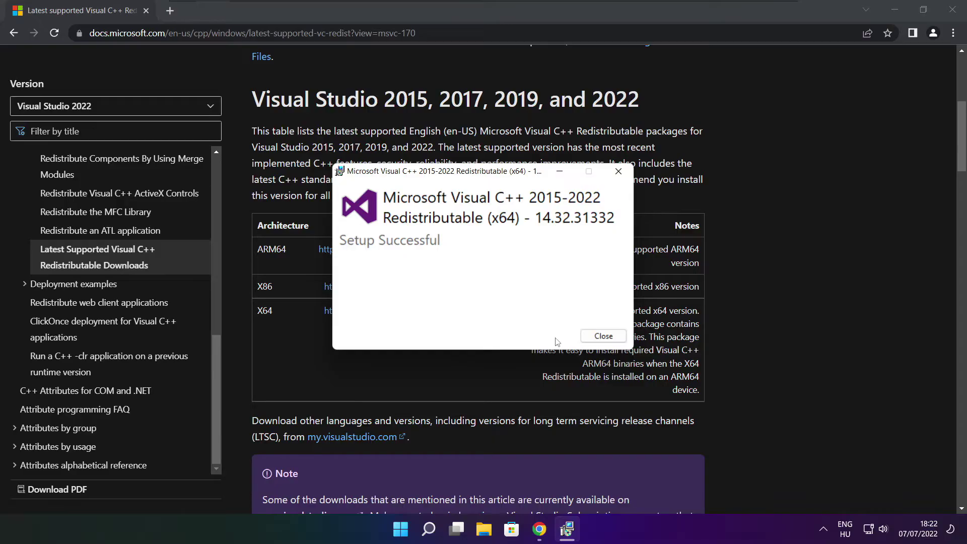
click(603, 336)
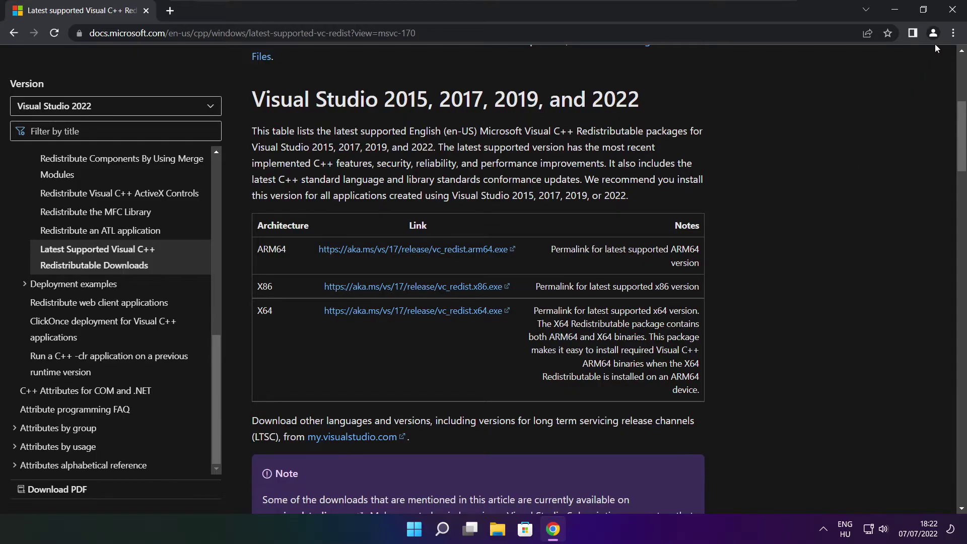
click(952, 10)
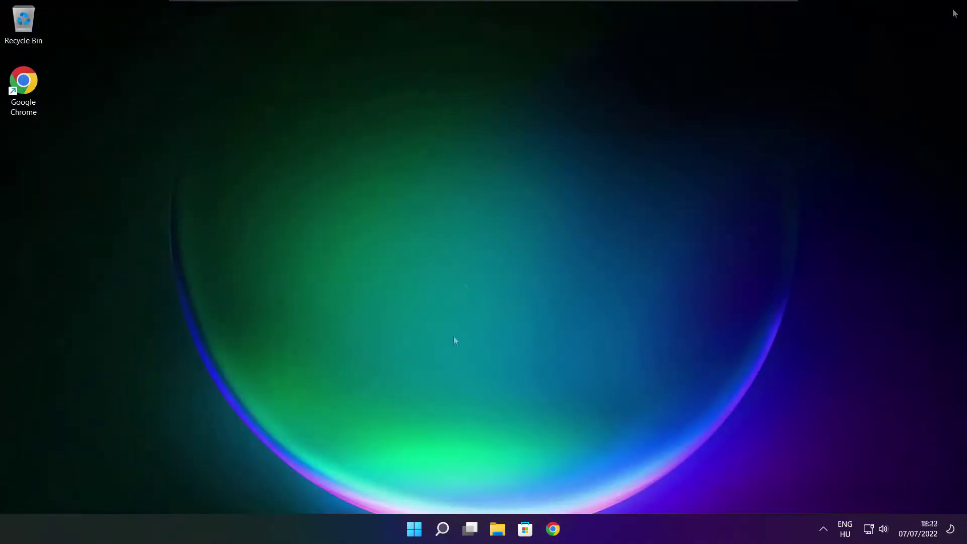
Open Task Manager's startup apps and disable Cortana and Microsoft Edge at startup
right_click(416, 531)
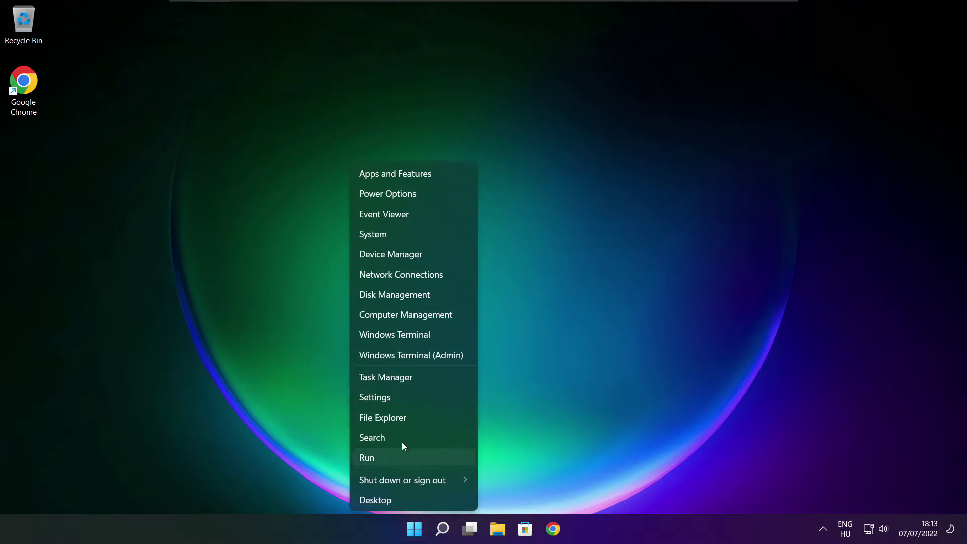
click(417, 378)
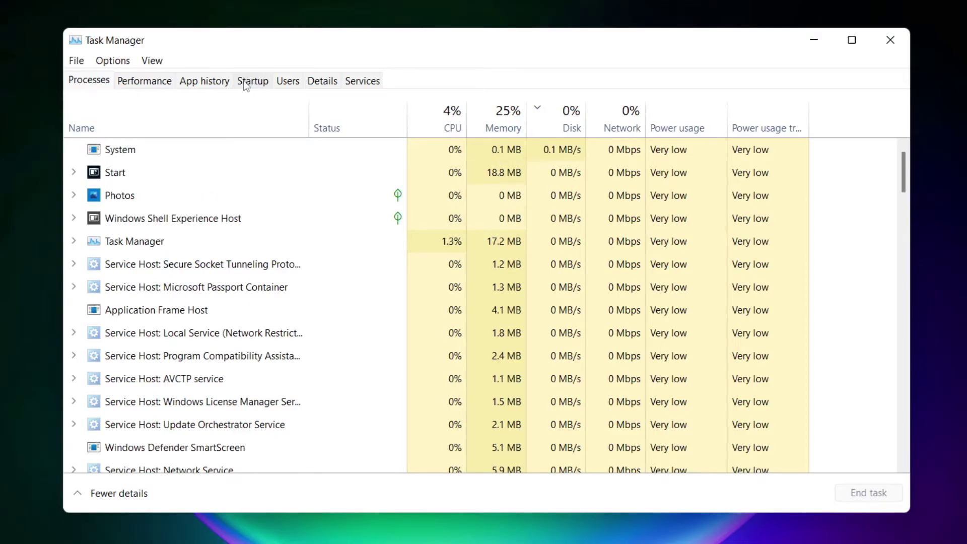
click(257, 84)
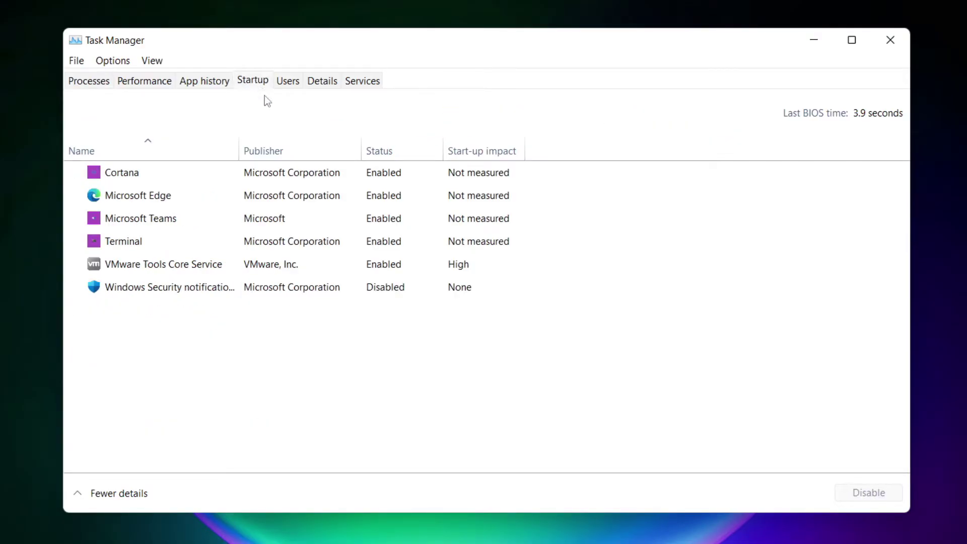
click(326, 178)
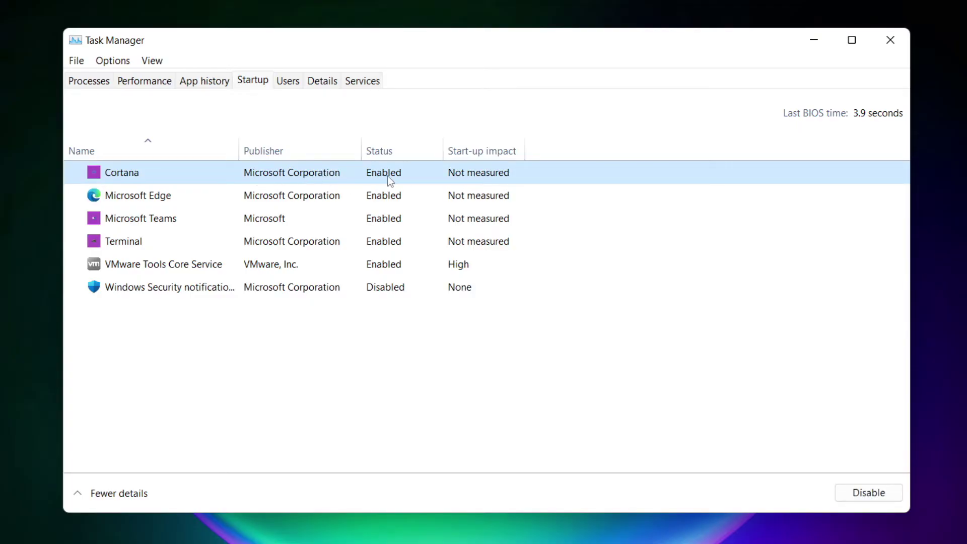
click(867, 496)
click(230, 201)
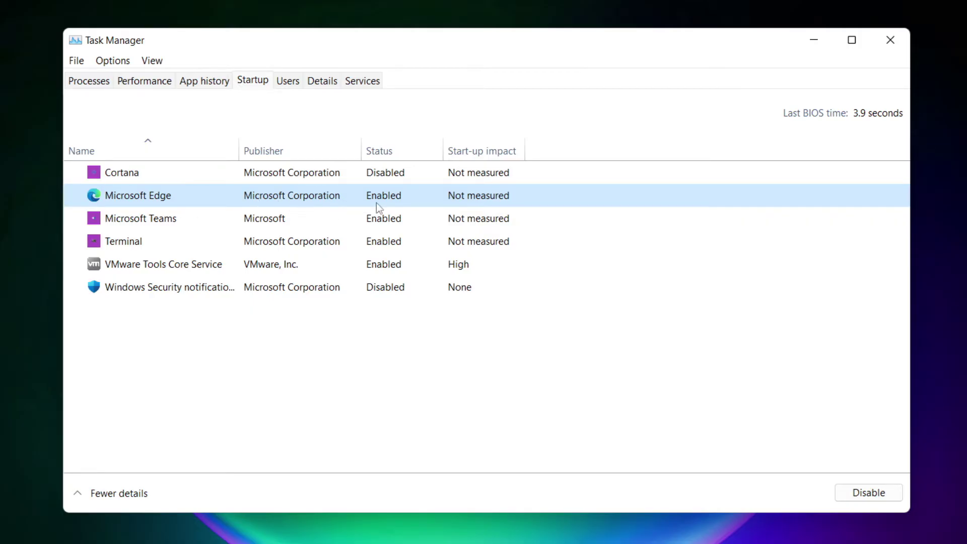
click(870, 496)
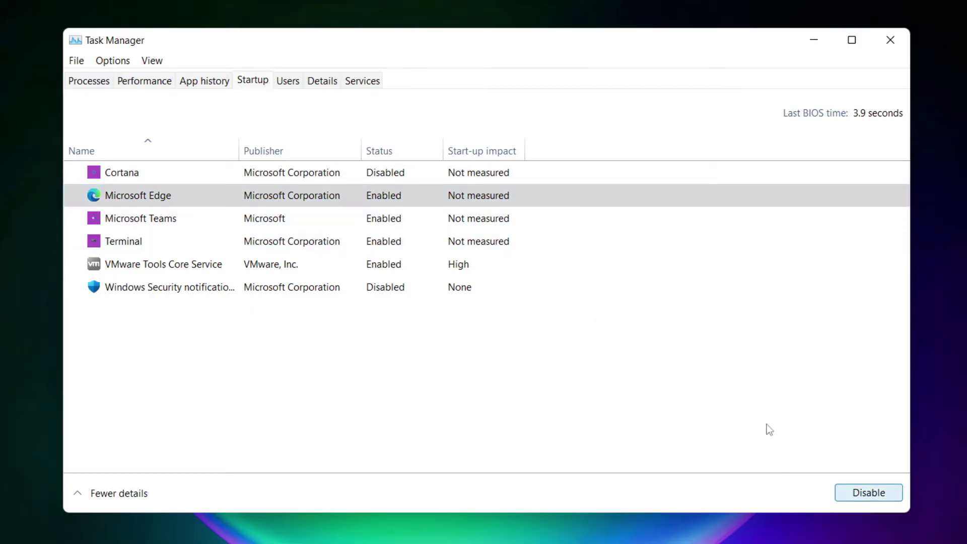
Disable Microsoft Teams and Terminal at startup, then close Task Manager
click(396, 220)
click(868, 493)
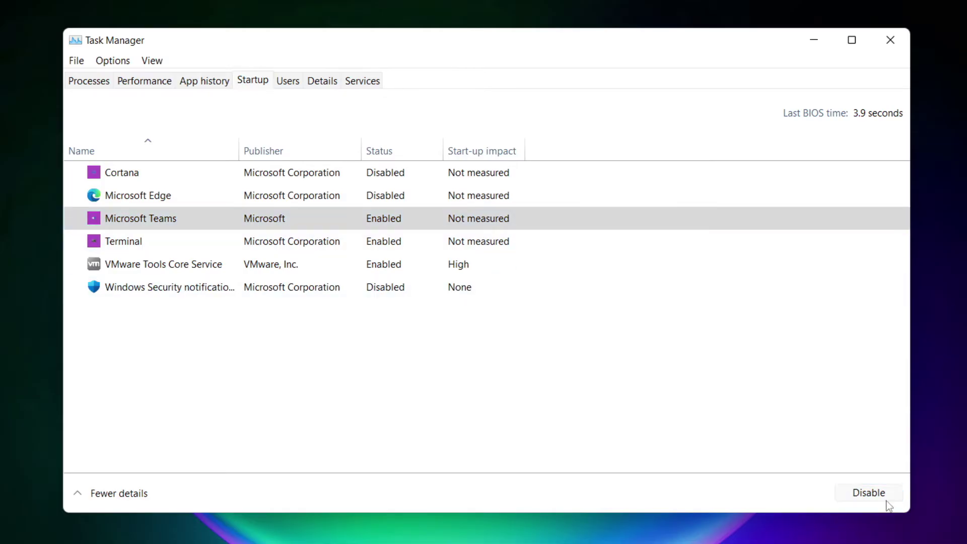
click(322, 246)
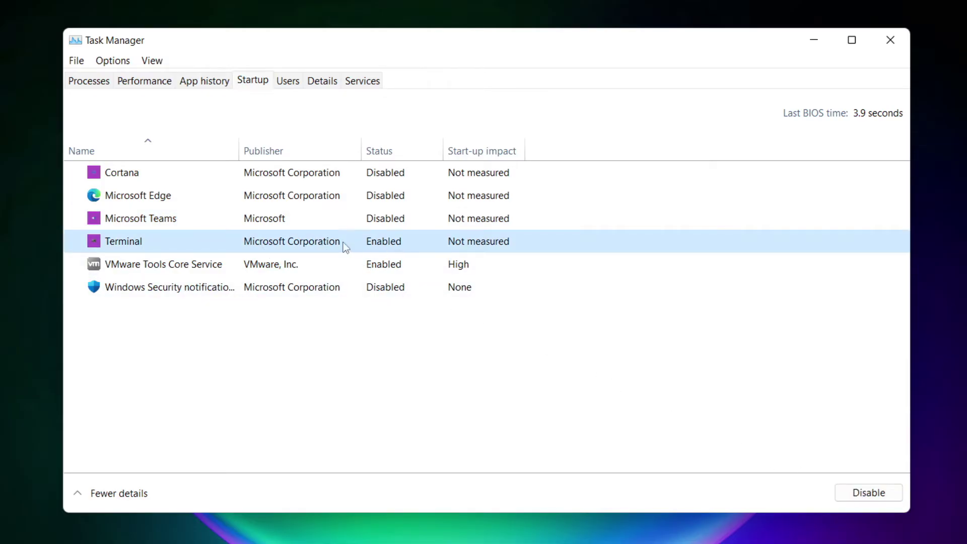
click(885, 502)
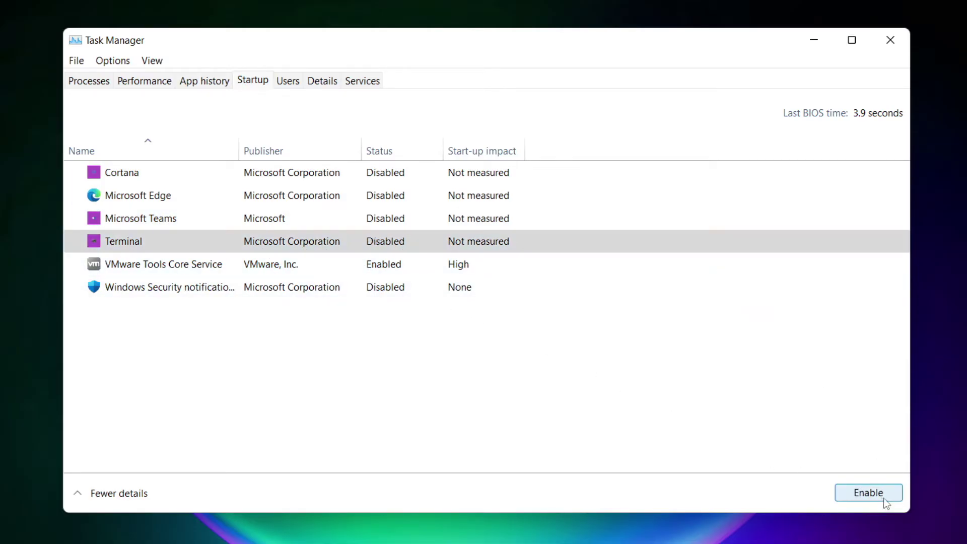
click(382, 245)
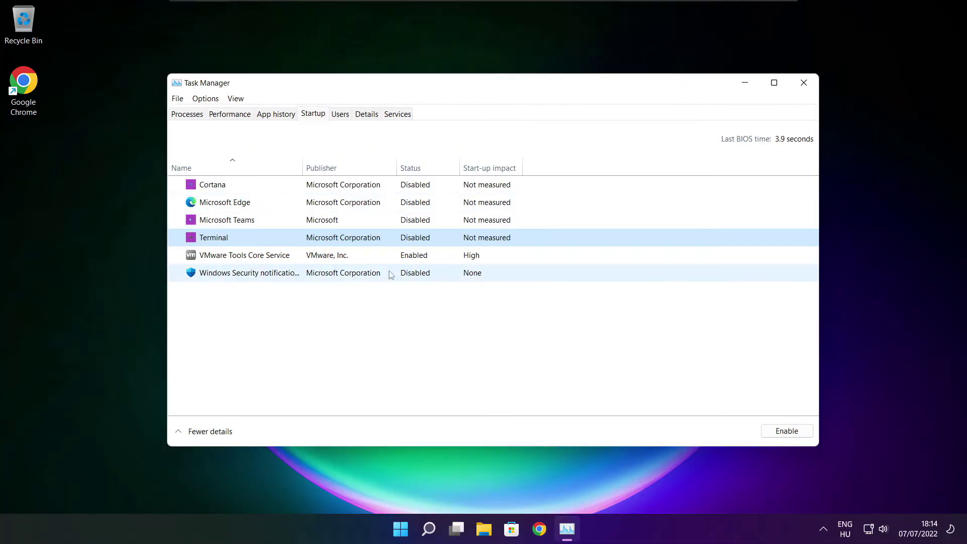
click(803, 84)
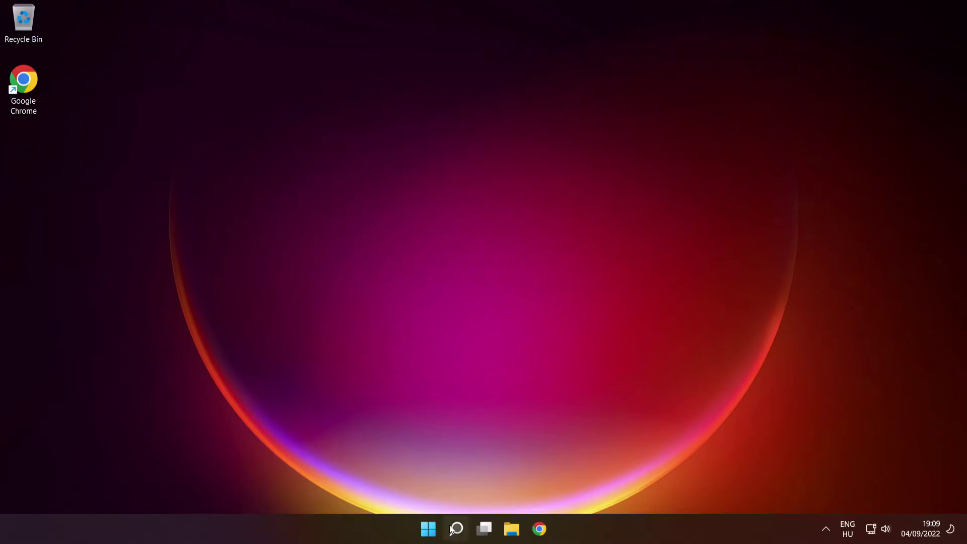
Search Windows for cmd, run Command Prompt as administrator and move its window to the middle of the desktop
mouse_move(456, 527)
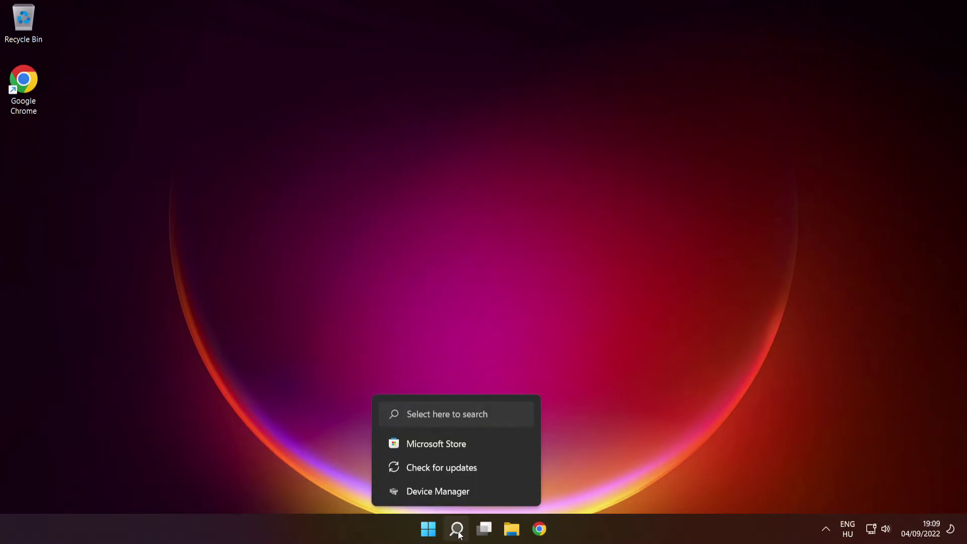
click(457, 529)
text(cmd)
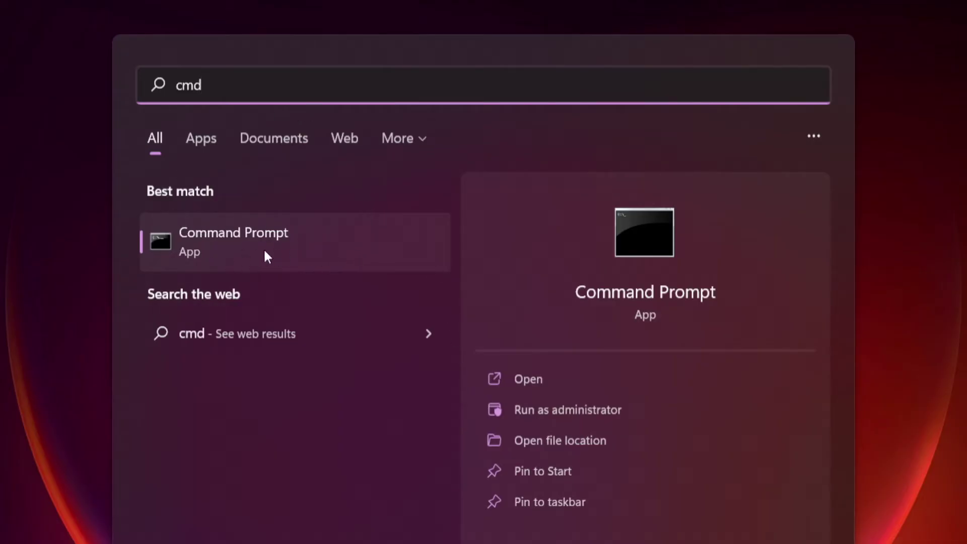
right_click(356, 235)
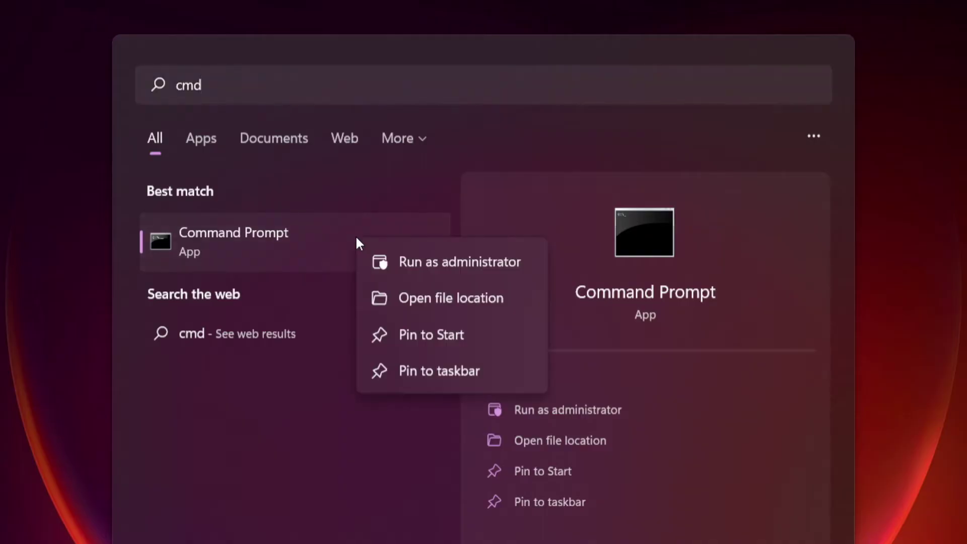
click(459, 261)
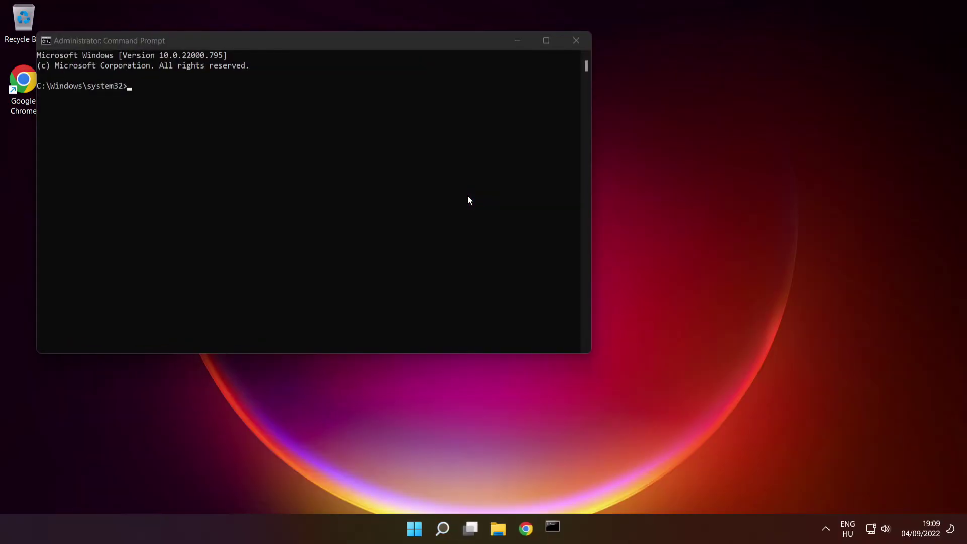
drag(388, 43, 557, 124)
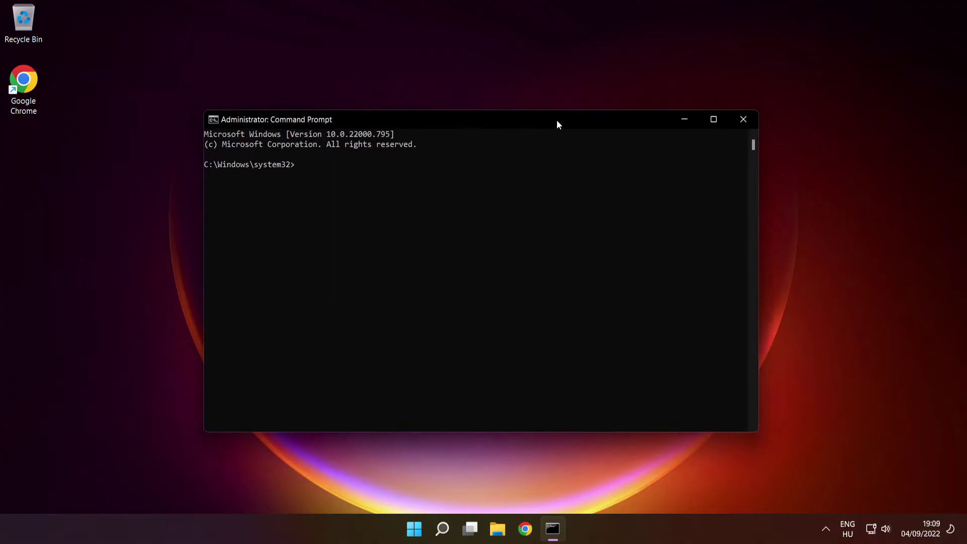
Run the system file check with sfc /scannow and close Command Prompt once the scan completes
text(sfc /scannow)
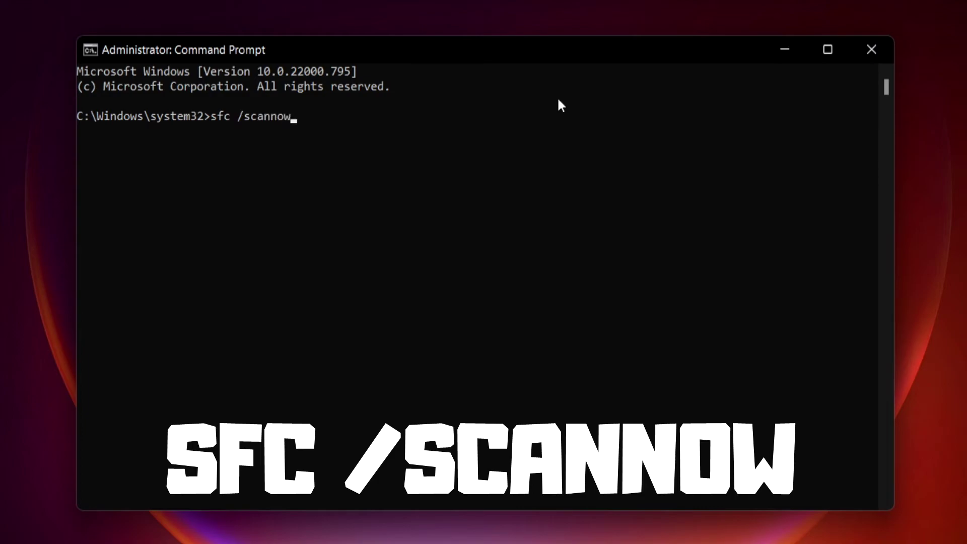
key(Return)
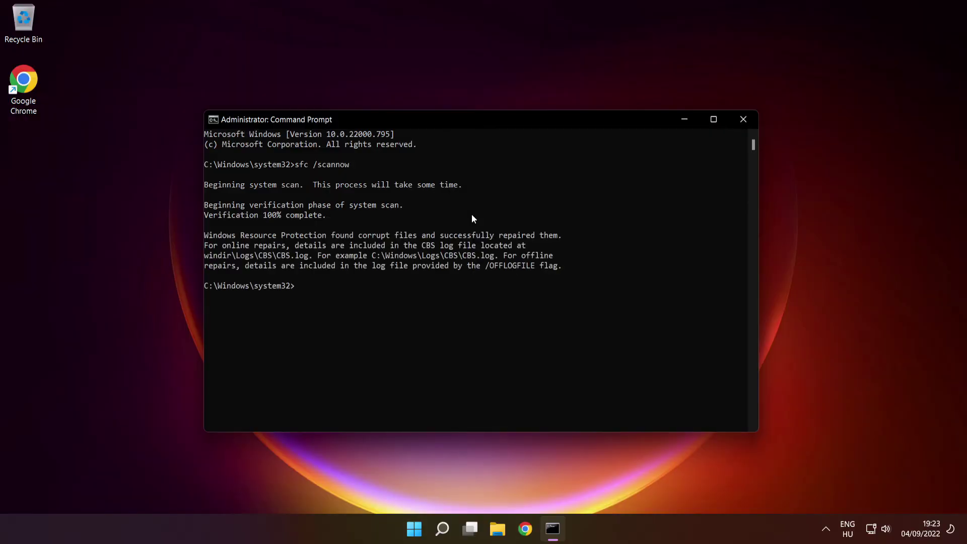
click(744, 121)
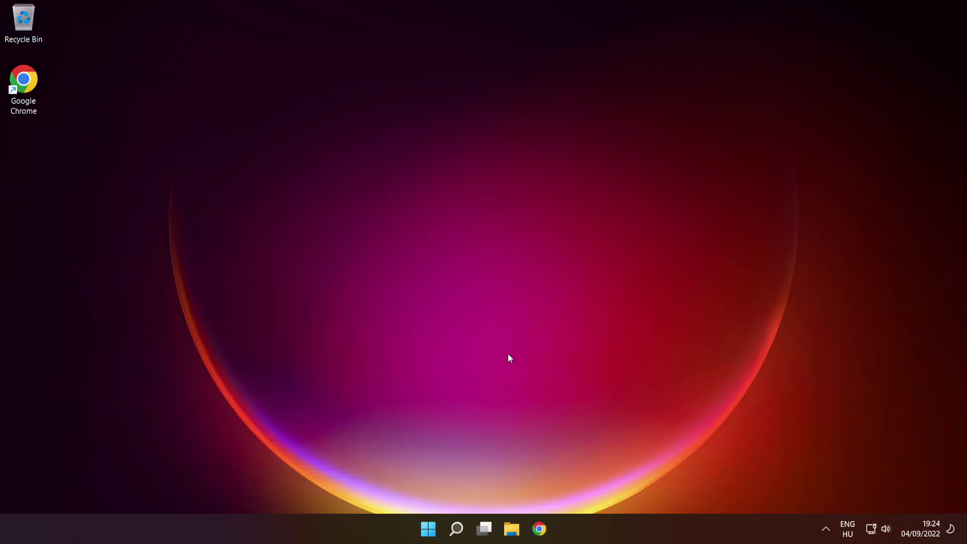
Restart the computer
click(427, 527)
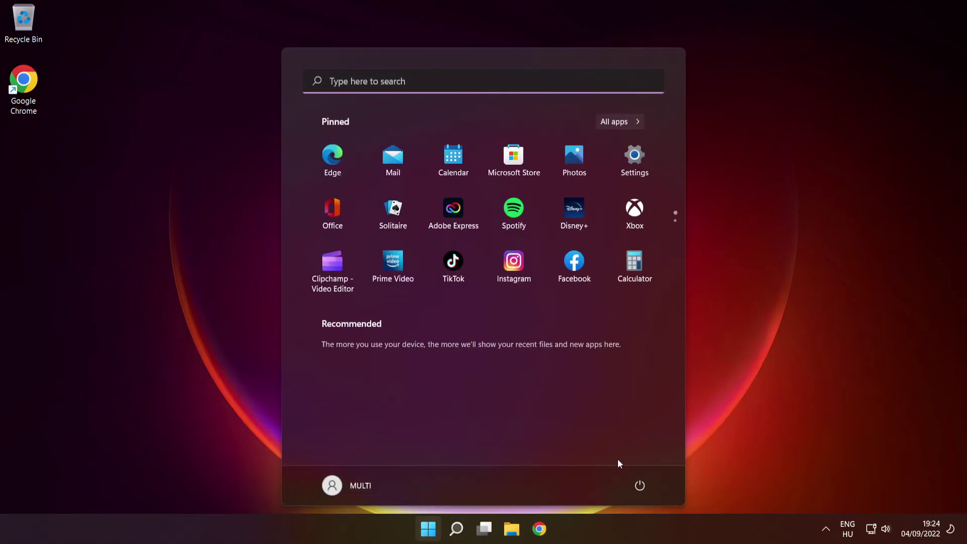
click(640, 485)
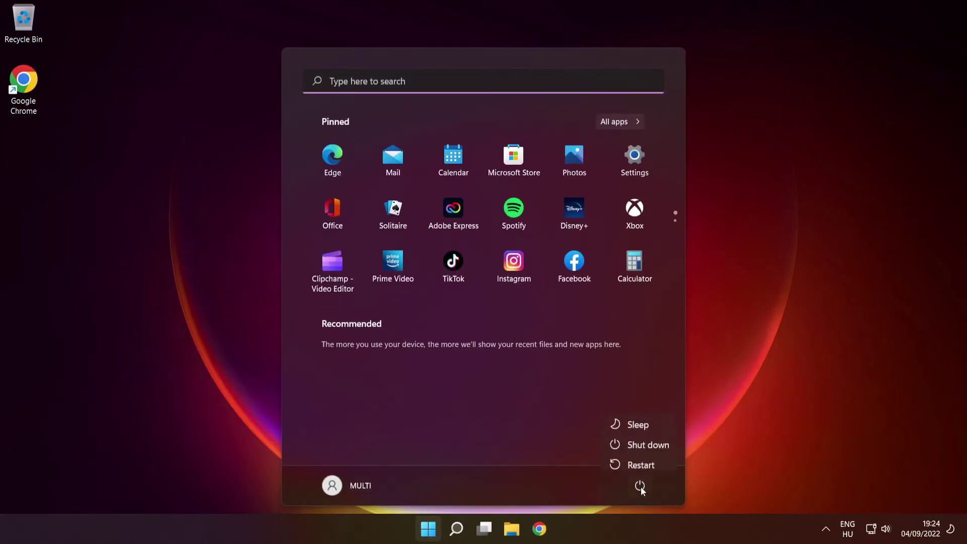
click(643, 459)
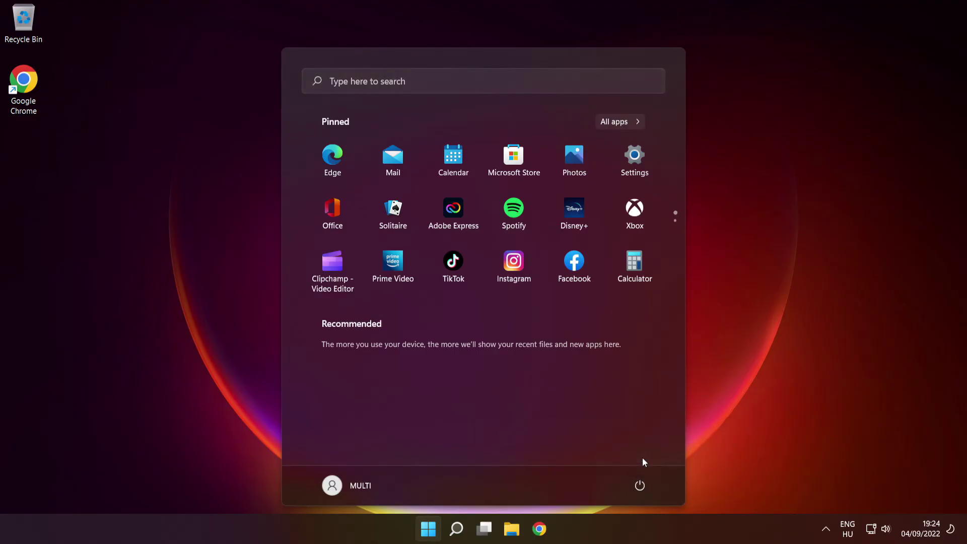